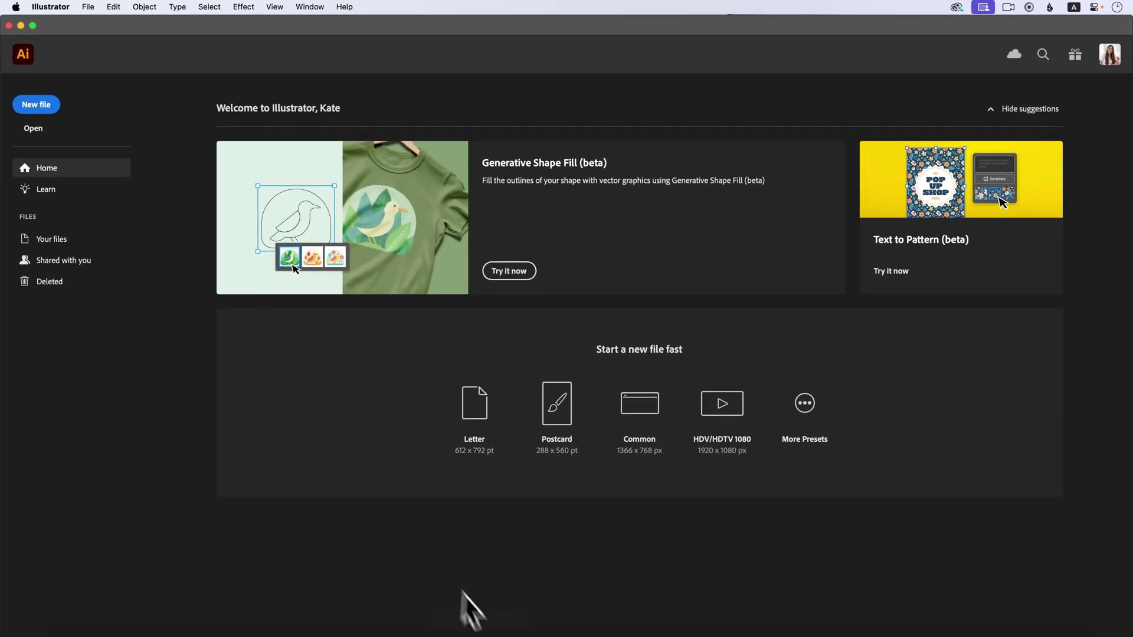
Launch Illustrator from the Adobe apps page to reach its Home screen
mouse_move(478, 628)
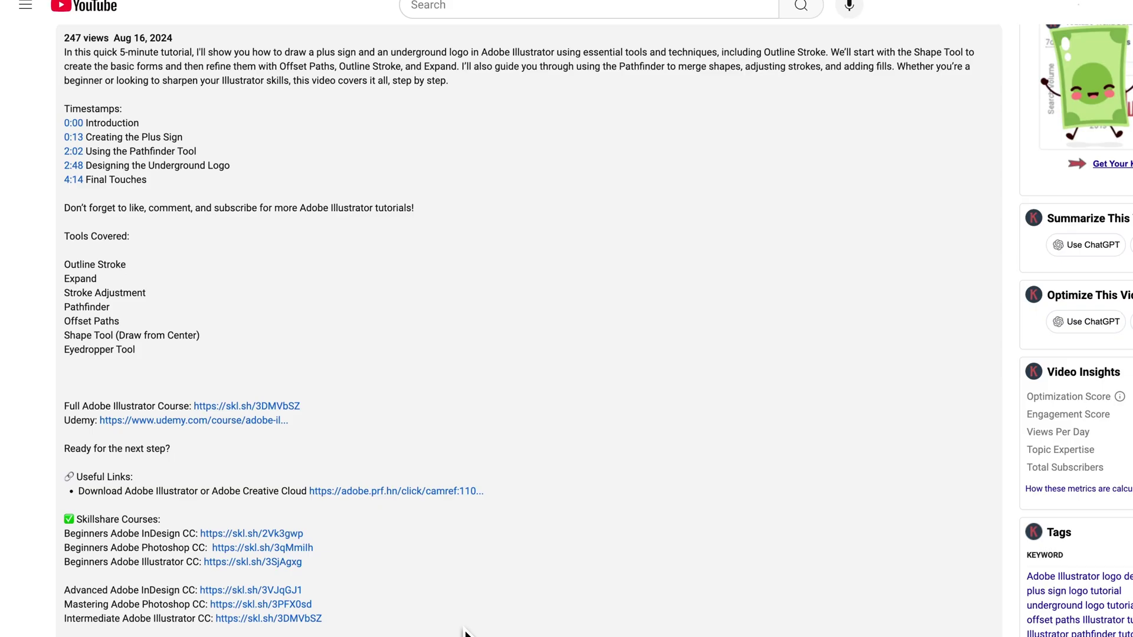
scroll(463, 632, "down", 3)
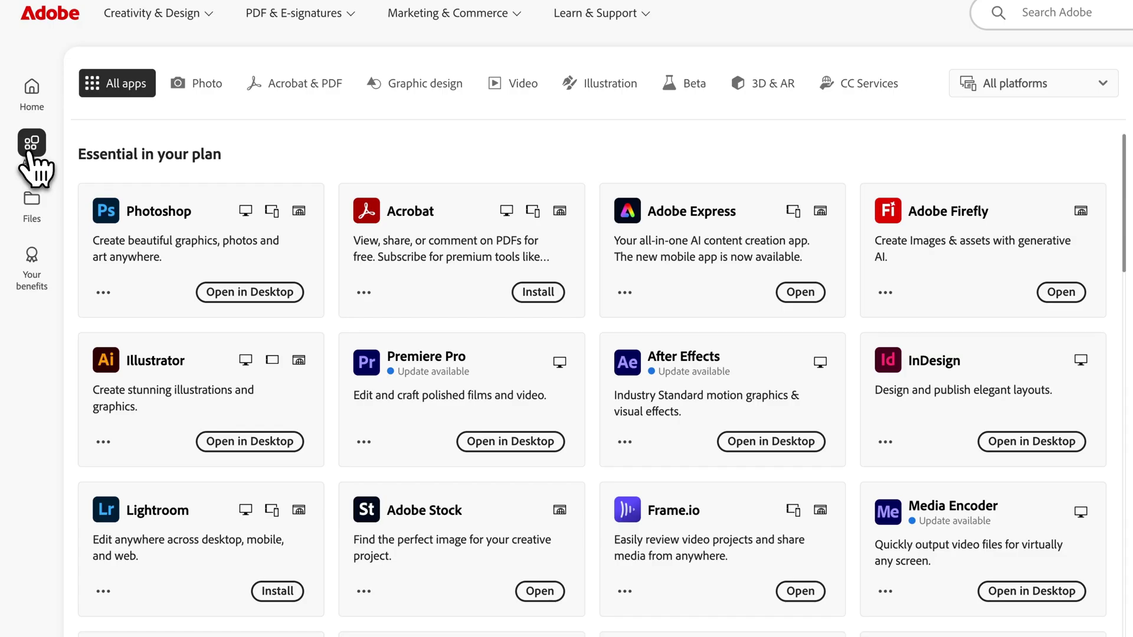
left_click(118, 374)
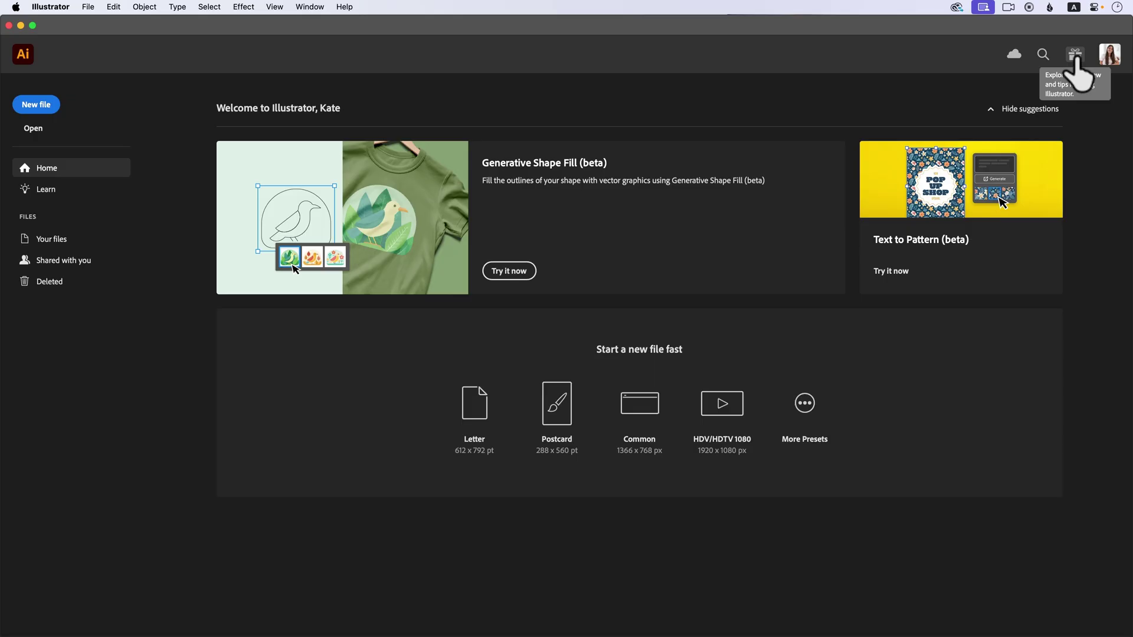
Open the What's new dialog from the gift icon, starting on Objects on Path
left_click(1075, 55)
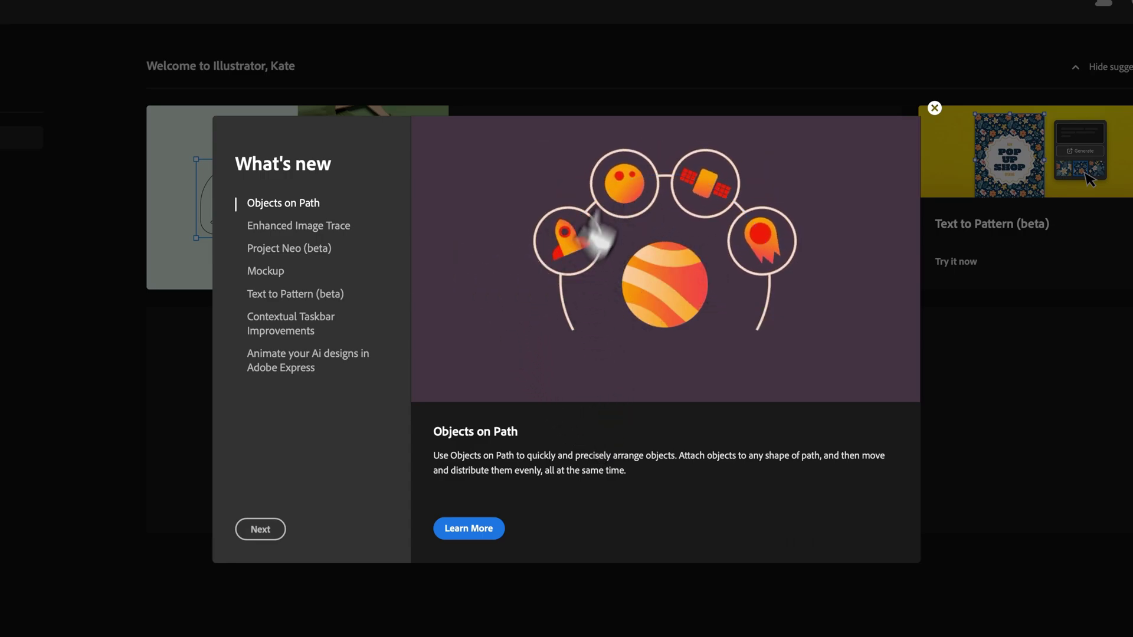
View the Enhanced Image Trace entry and zoom in on the traced macaron demo
left_click(310, 227)
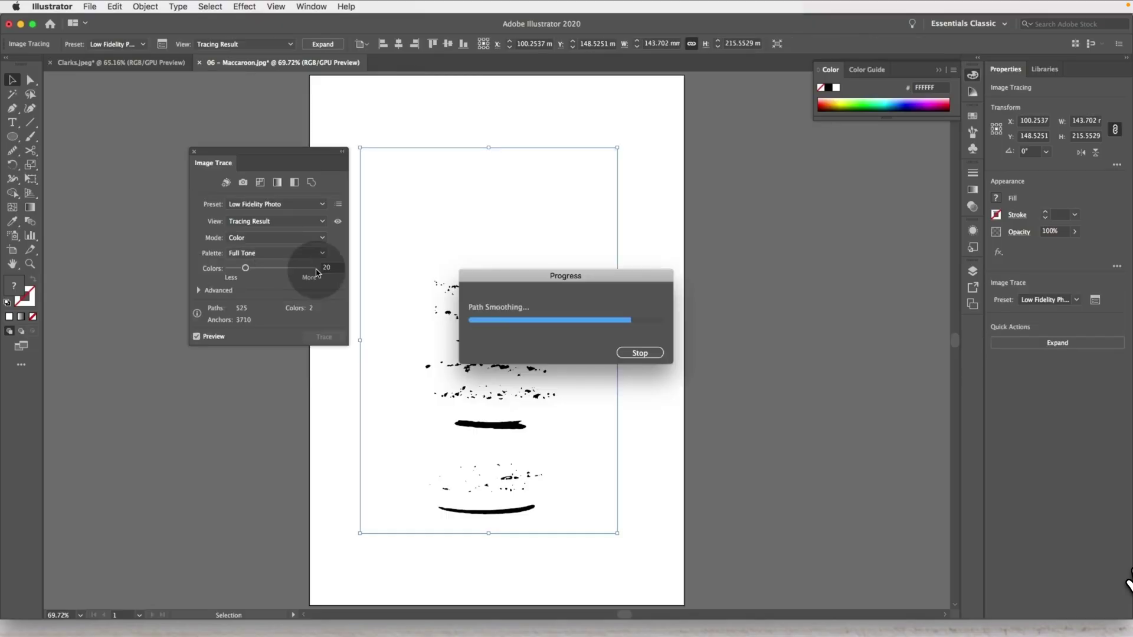
left_click_drag(565, 387, 561, 387)
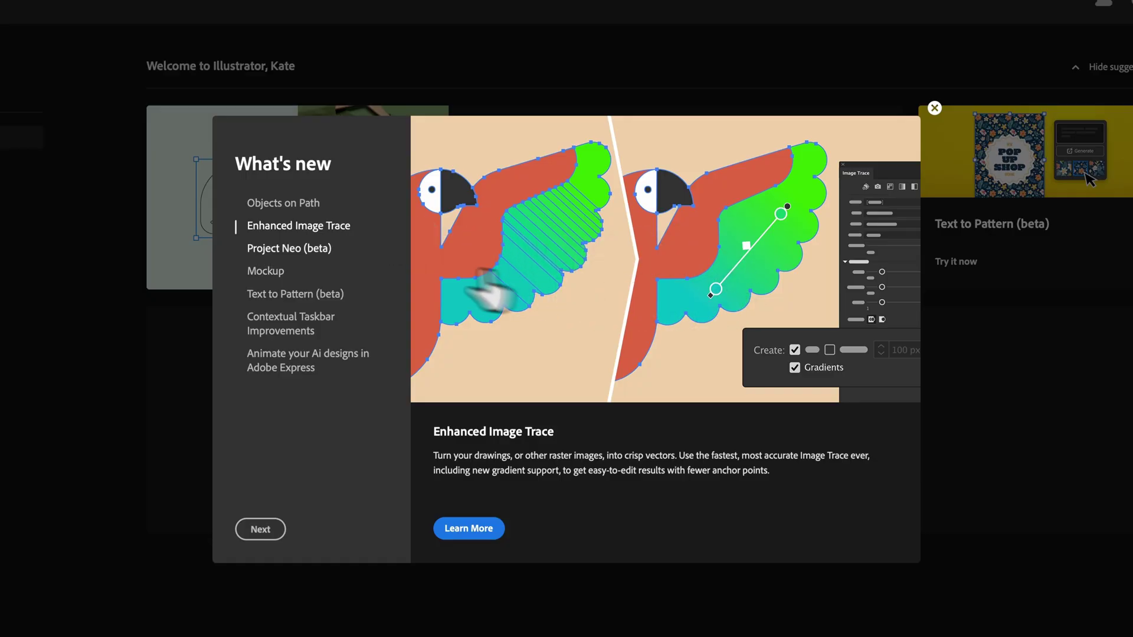
Switch the What's new dialog to the Project Neo (beta) 3D artwork entry
left_click(293, 249)
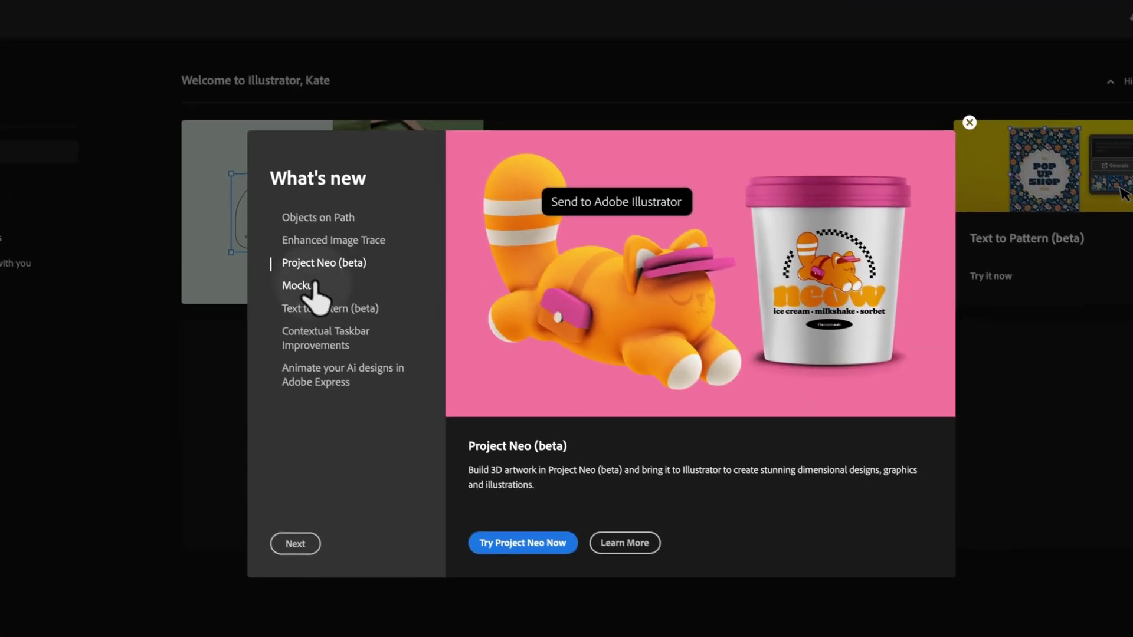
Switch the What's new dialog to the Mockup entry for placing artwork on photos
left_click(379, 334)
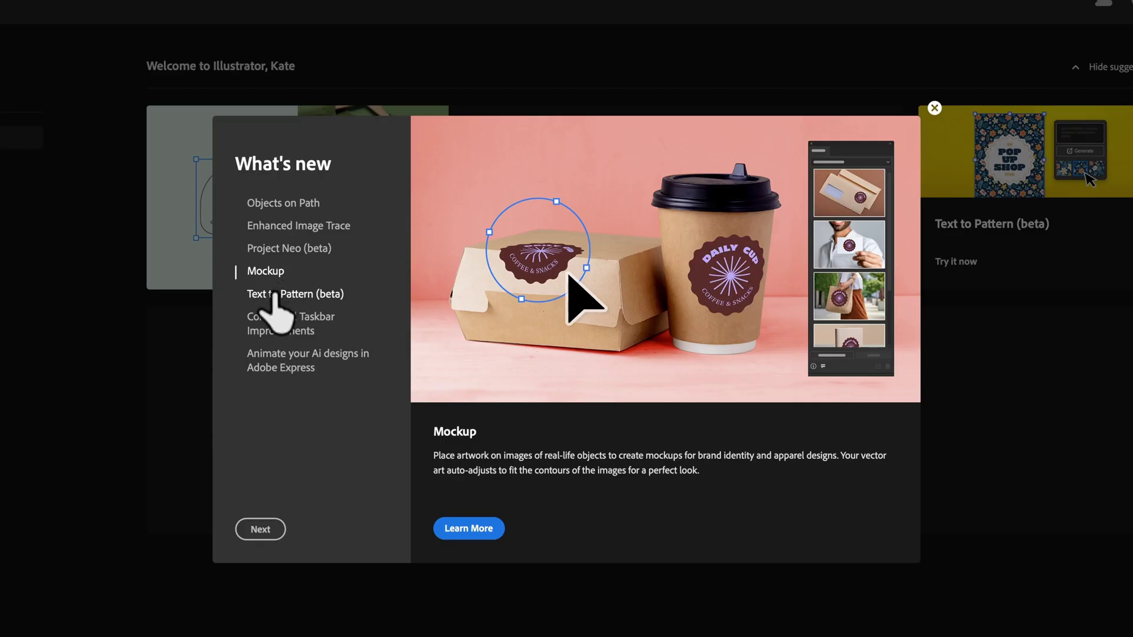
Switch the What's new dialog to the Text to Pattern (beta) entry
left_click(273, 294)
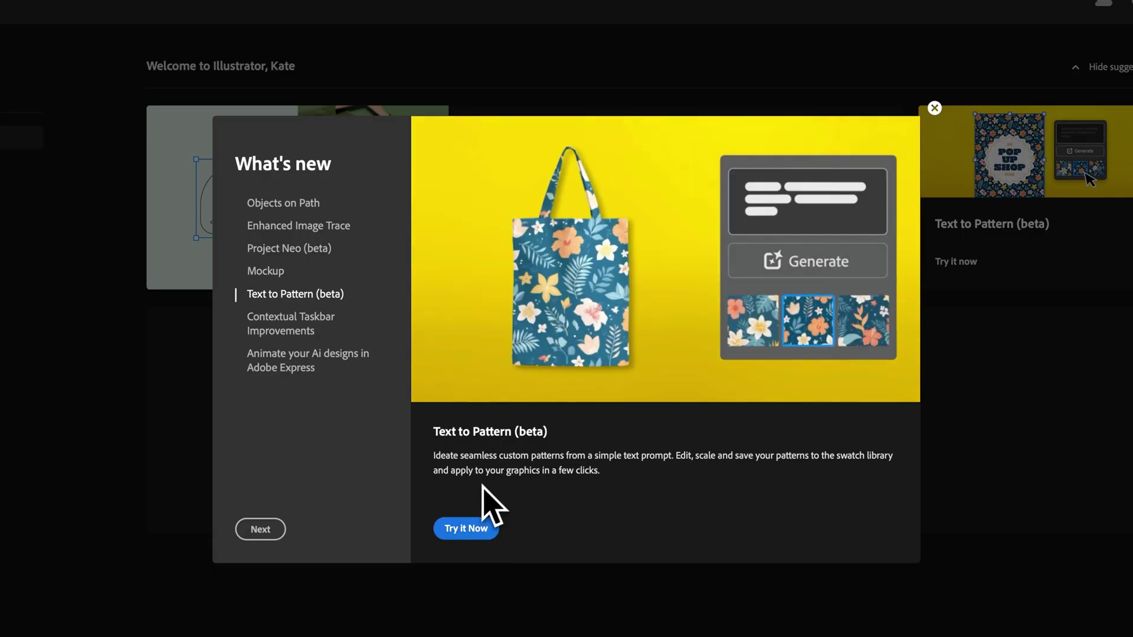
Switch the What's new dialog to the Contextual Taskbar Improvements entry
left_click(288, 326)
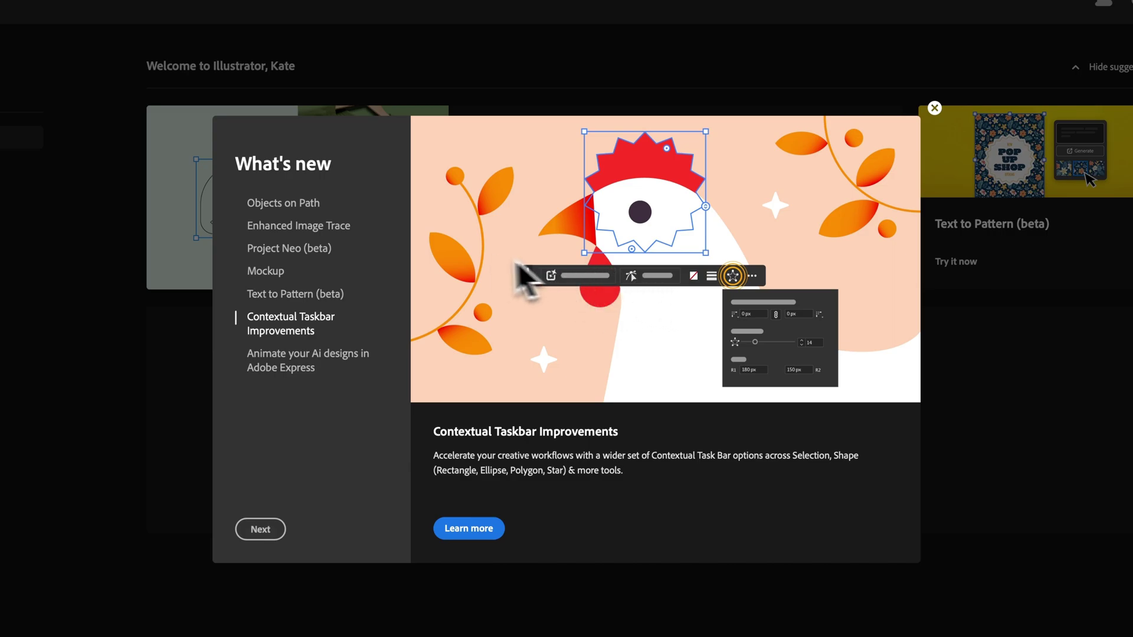
Follow 'Animate your Ai designs in Adobe Express' to the Skillshare Easy Animation class
left_click(276, 366)
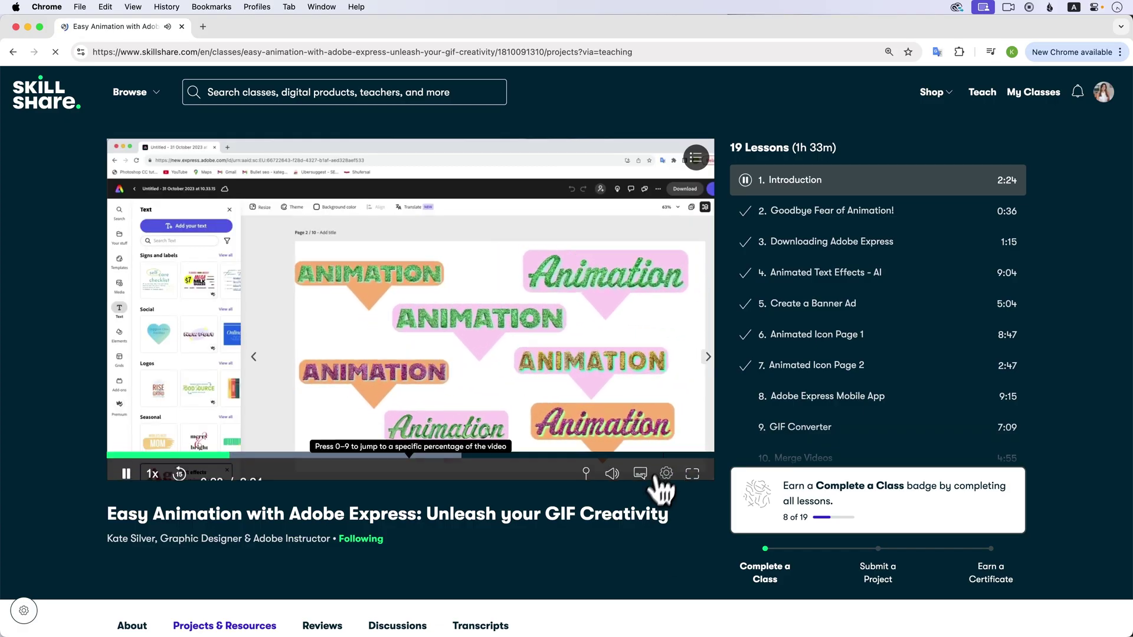
Play the Skillshare Introduction lesson of Easy Animation with Adobe Express in full screen
left_click(688, 471)
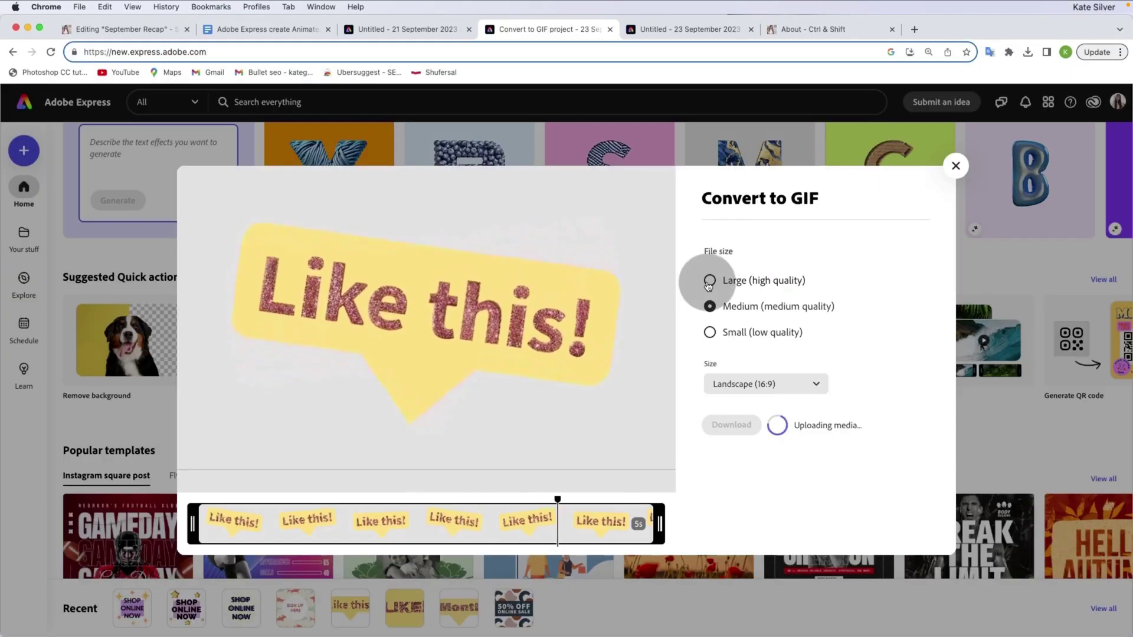
Choose the Large (high quality) size in the Convert to GIF dialog
left_click(708, 282)
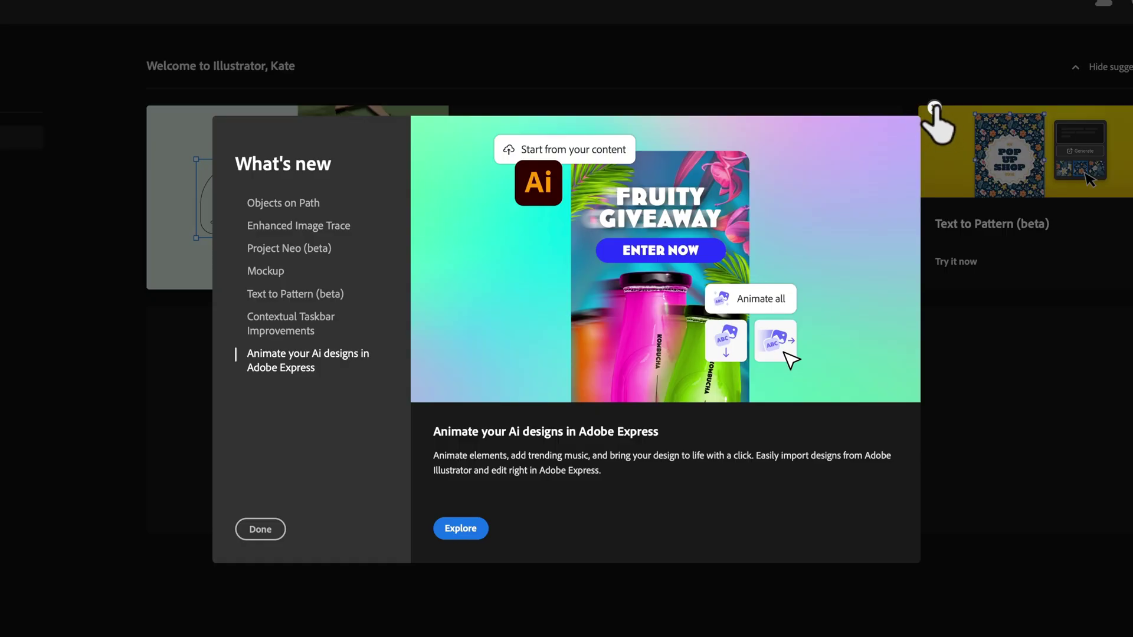
Close the What's new dialog with Esc to return to Illustrator's home screen
key("Escape")
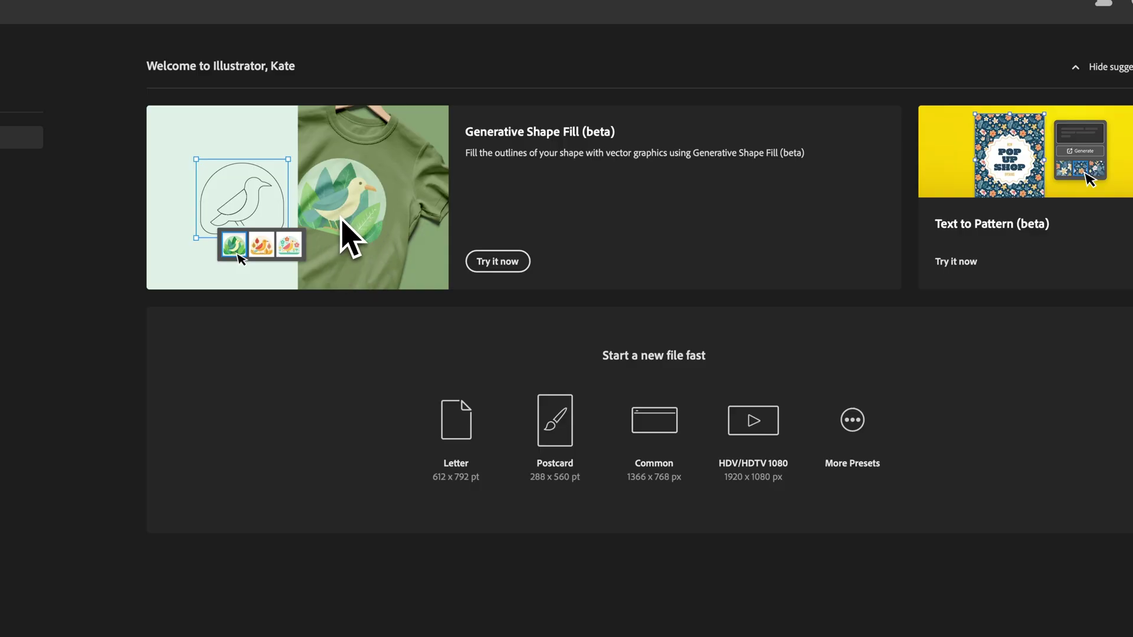
Open the Generative Shape Fill (beta) sample with the bird-in-arch outline from its home screen card
left_click(496, 267)
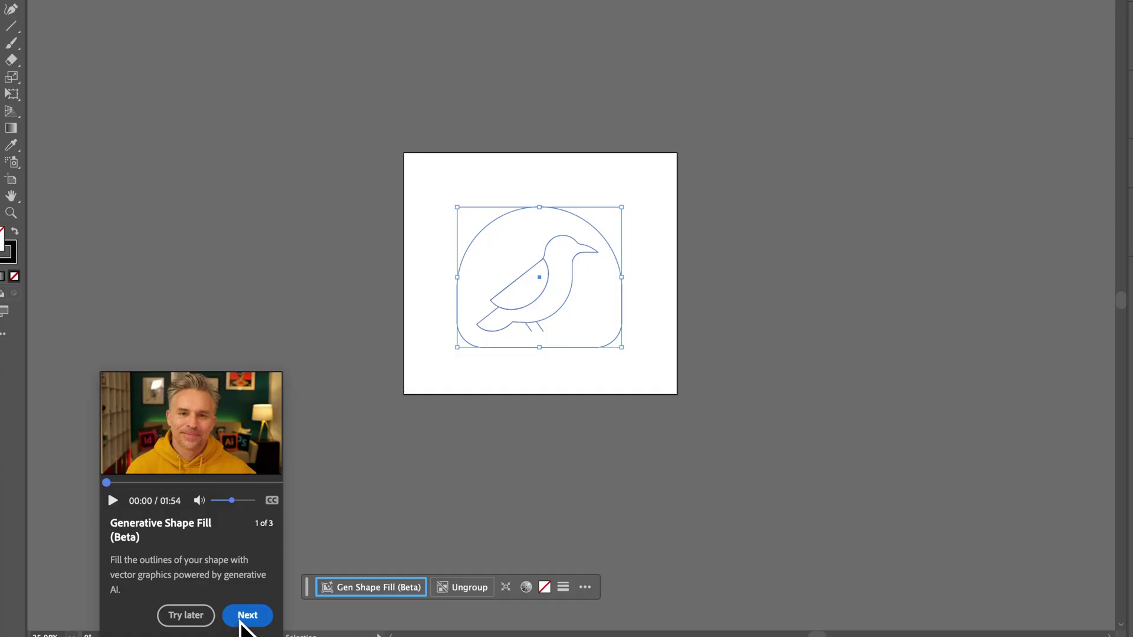
Advance the tutorial to step 2 and enter the prompt 'fill this with flowers'
left_click(239, 619)
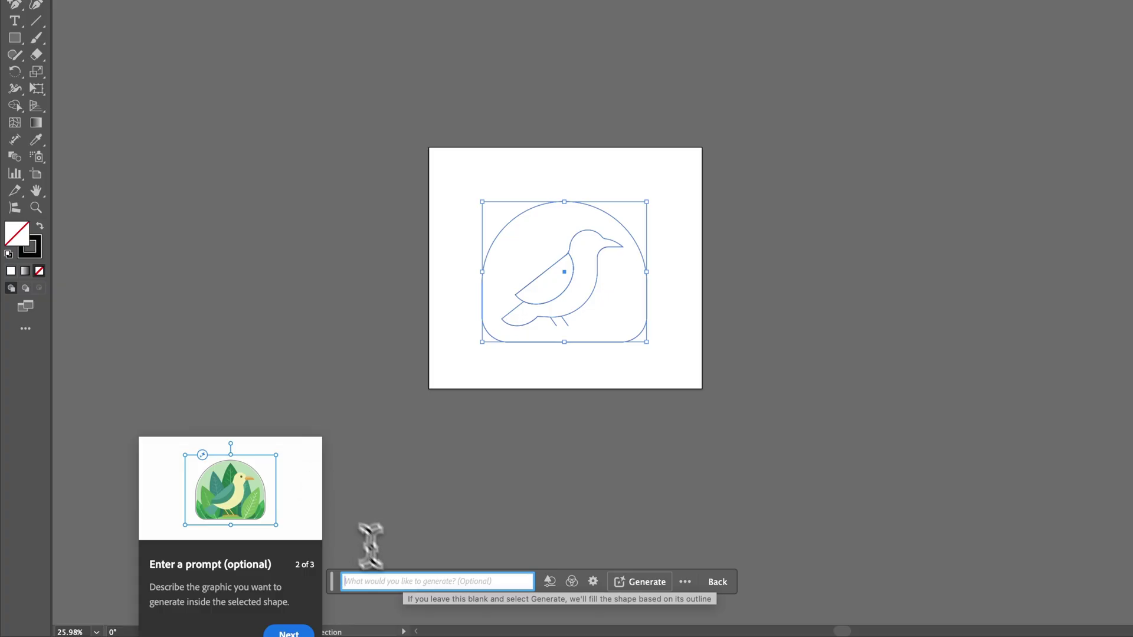
type("fill this wi")
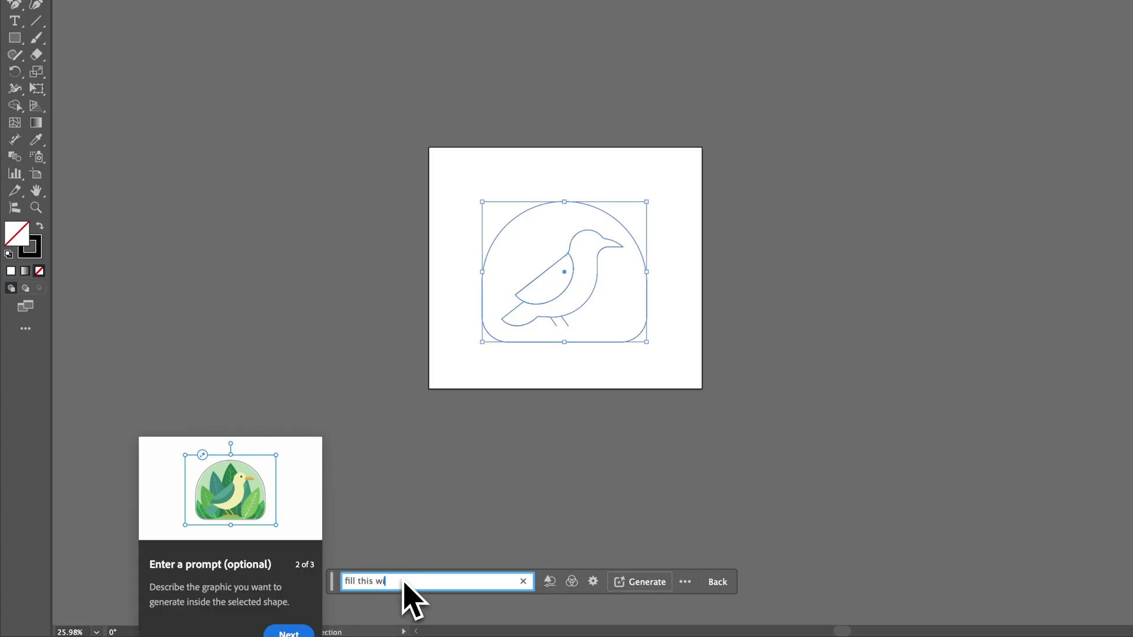
type("th")
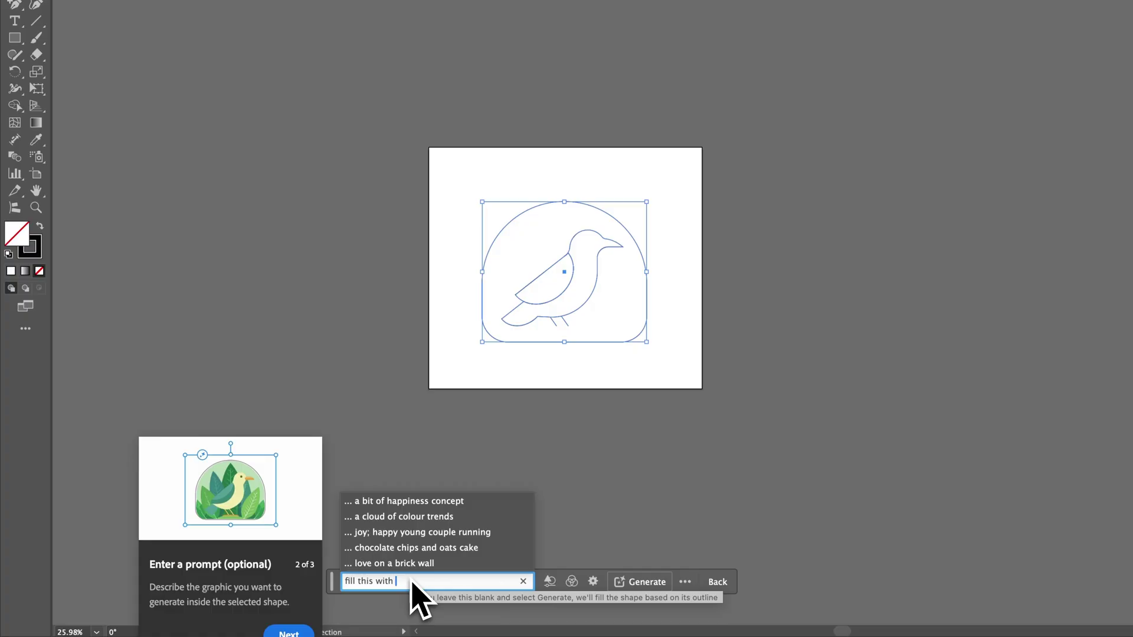
key("BackSpace")
key("BackSpace")
key("BackSpace")
type("flo")
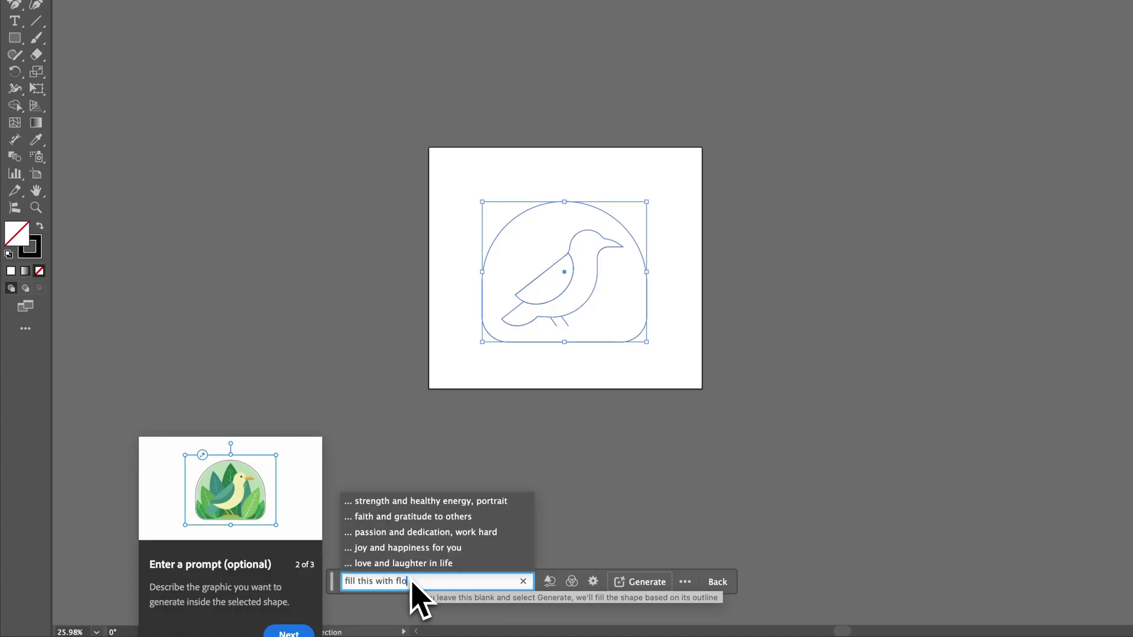
type("wers")
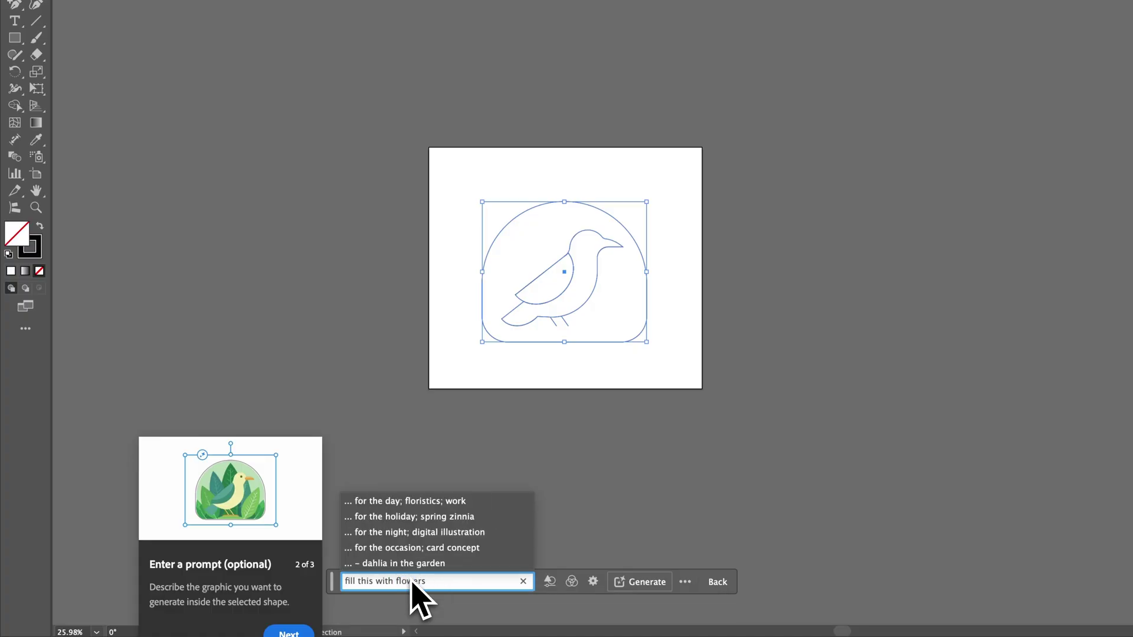
Generate three flower-filled variations inside the bird outline
left_click(649, 583)
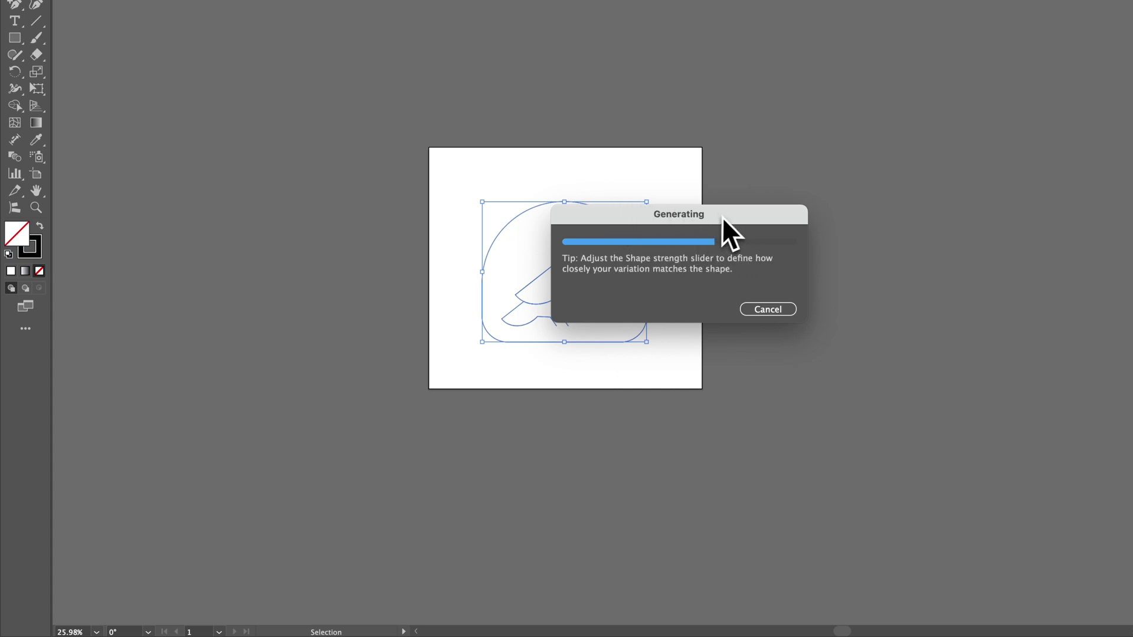
left_click_drag(721, 217, 891, 228)
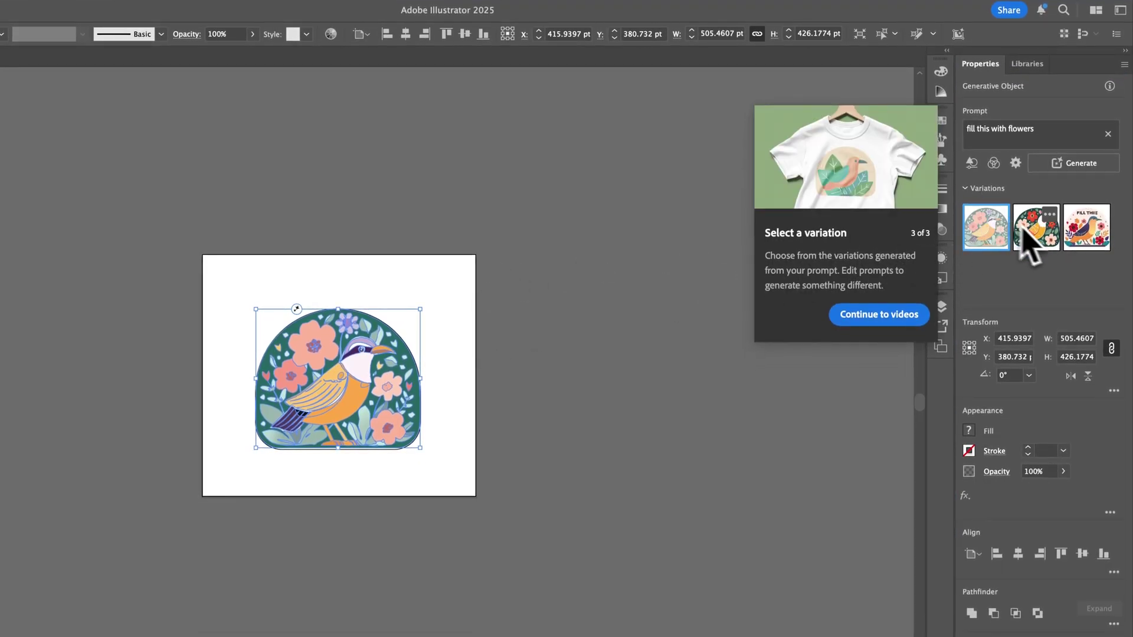
Preview the second and third variations, then keep the first pink-flowered teal-arch design
left_click(1039, 241)
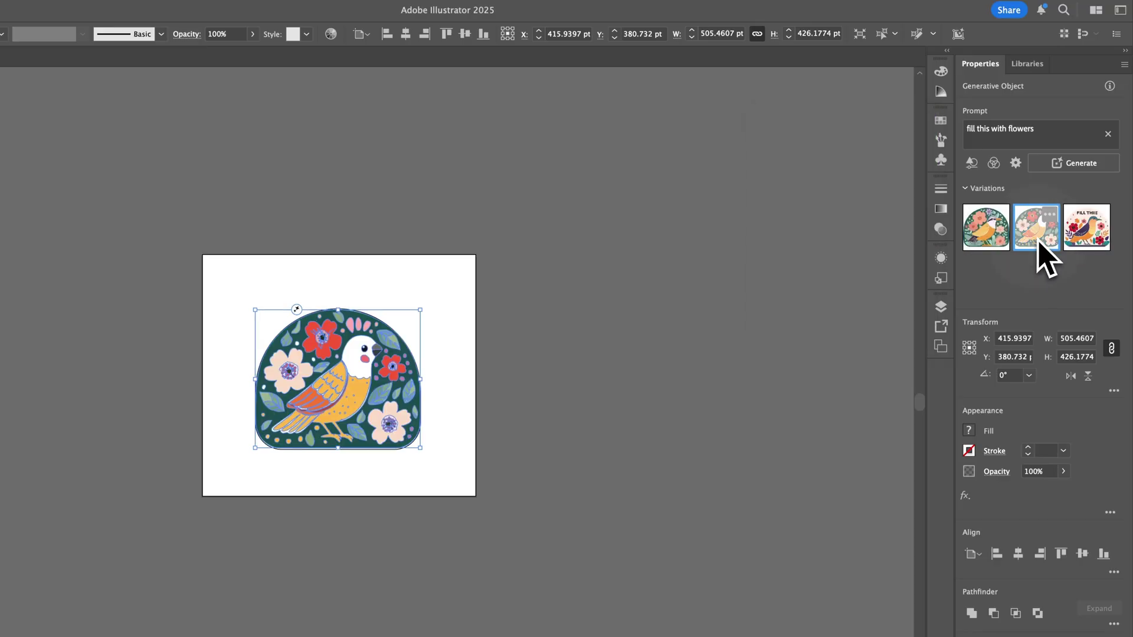
left_click(1087, 235)
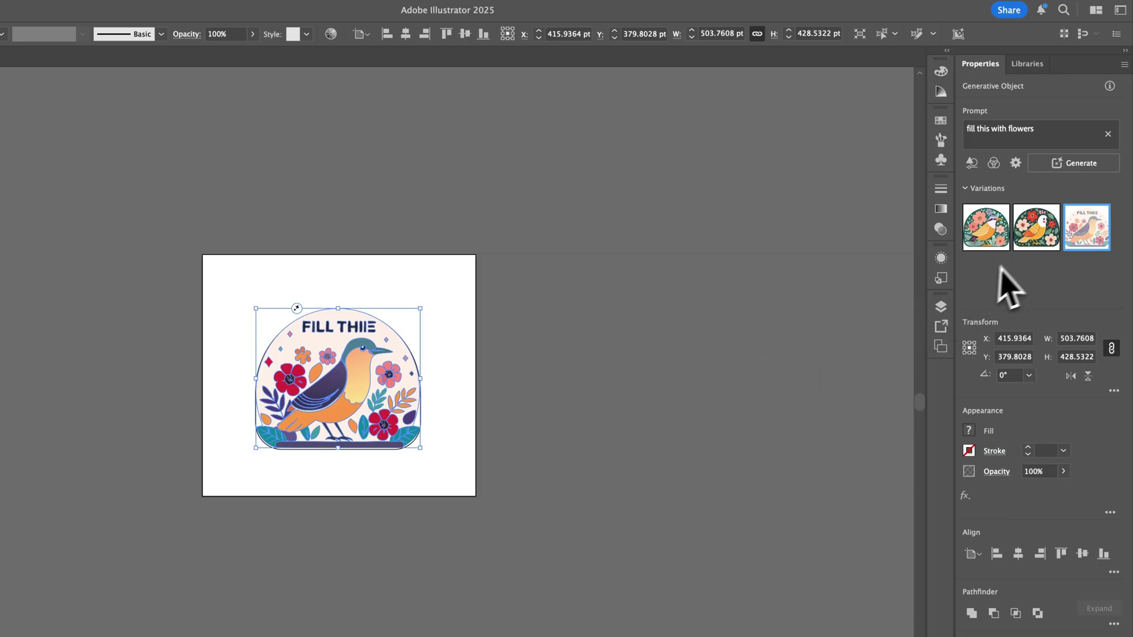
left_click(1031, 239)
left_click(997, 234)
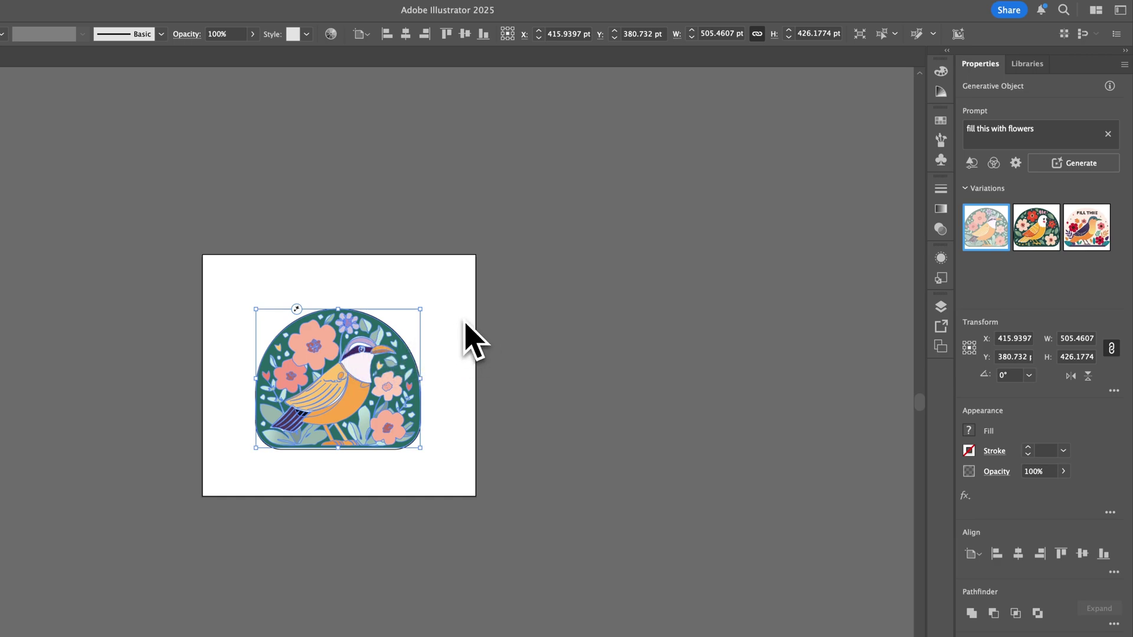
left_click(580, 324)
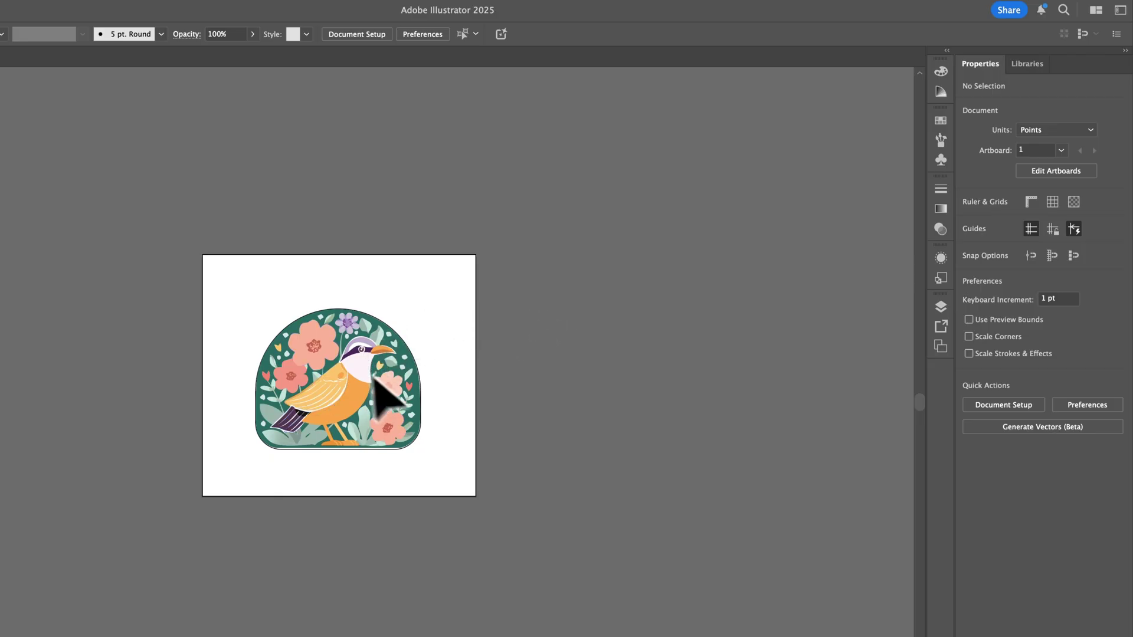
left_click(510, 358)
key("super+equal")
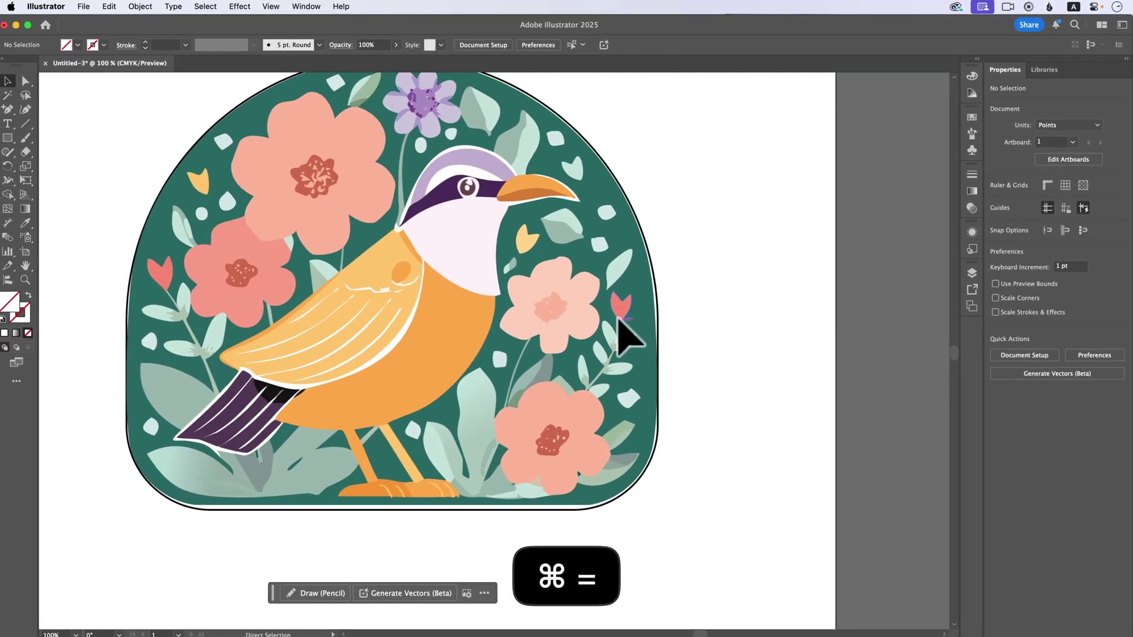
key("super+minus")
key("super+equal")
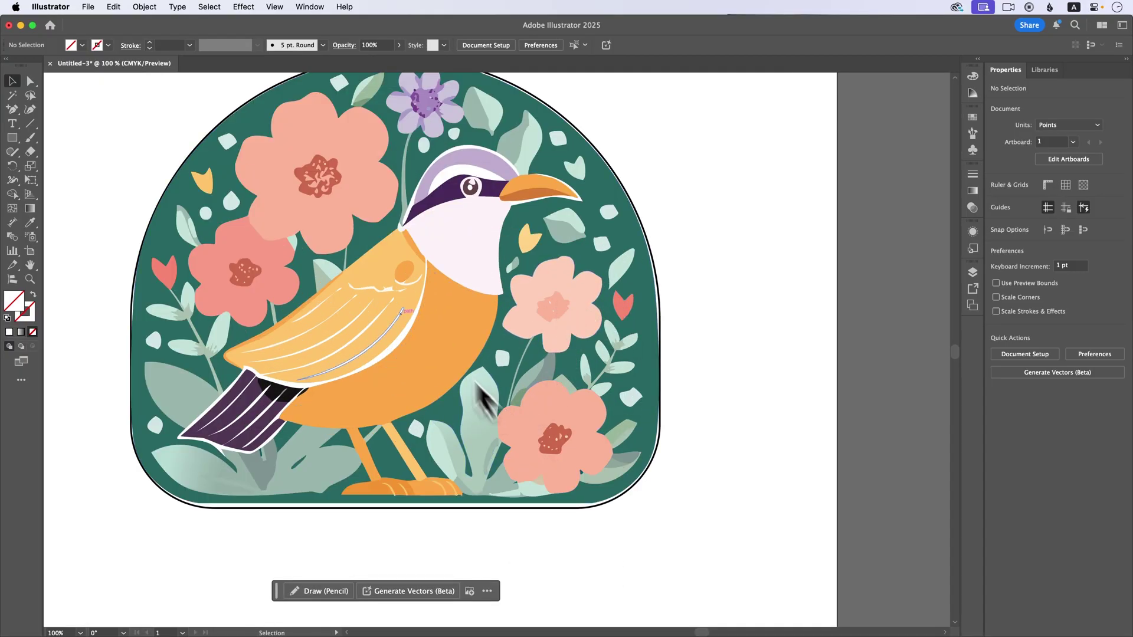
key("super+minus")
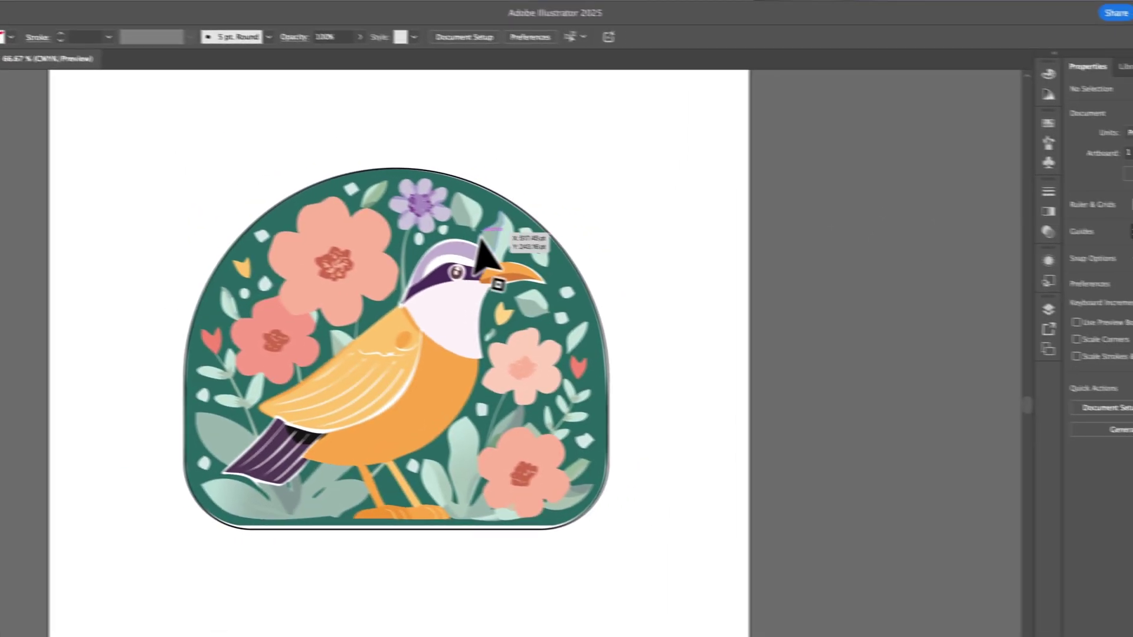
Select the generated bird and try the variations, settling briefly on the white bird on green
left_click(609, 270)
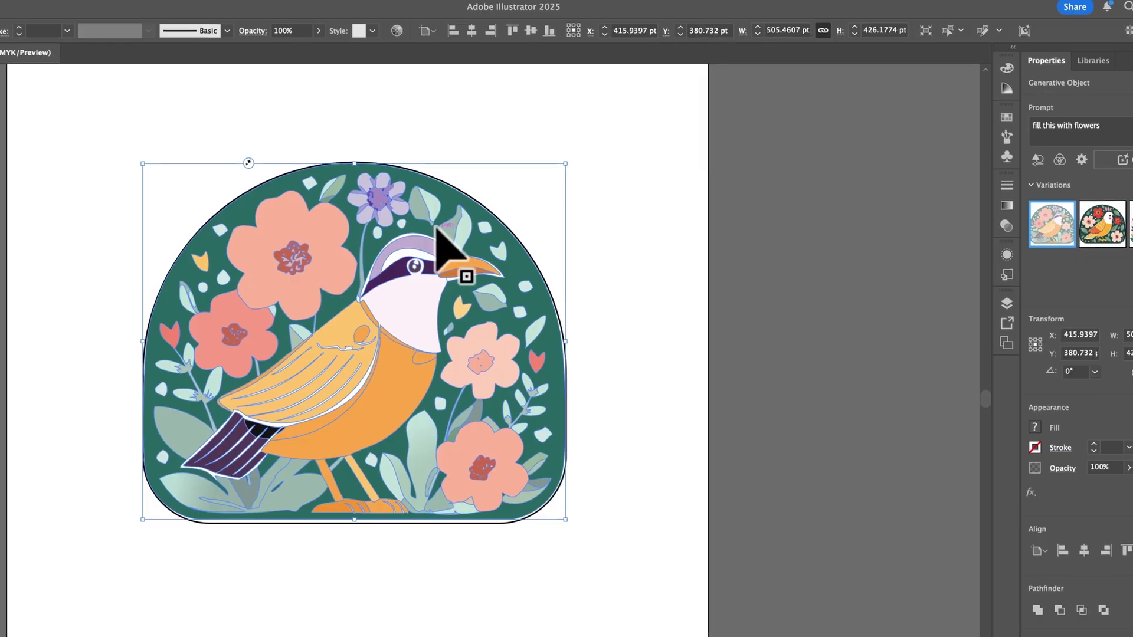
left_click(1032, 234)
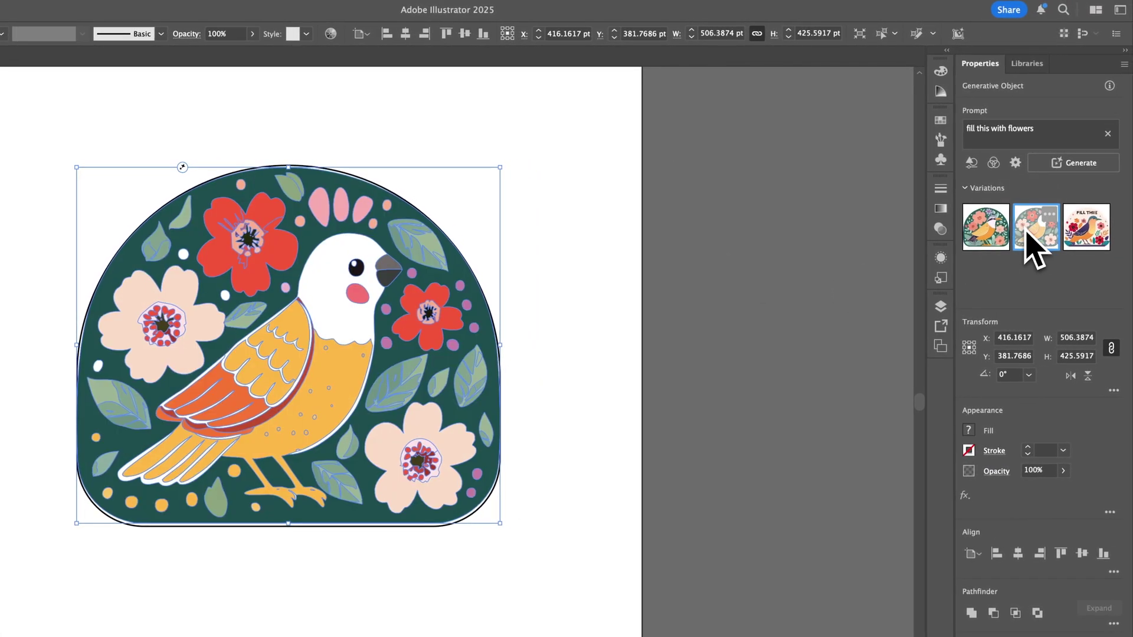
left_click(1091, 234)
left_click(1045, 236)
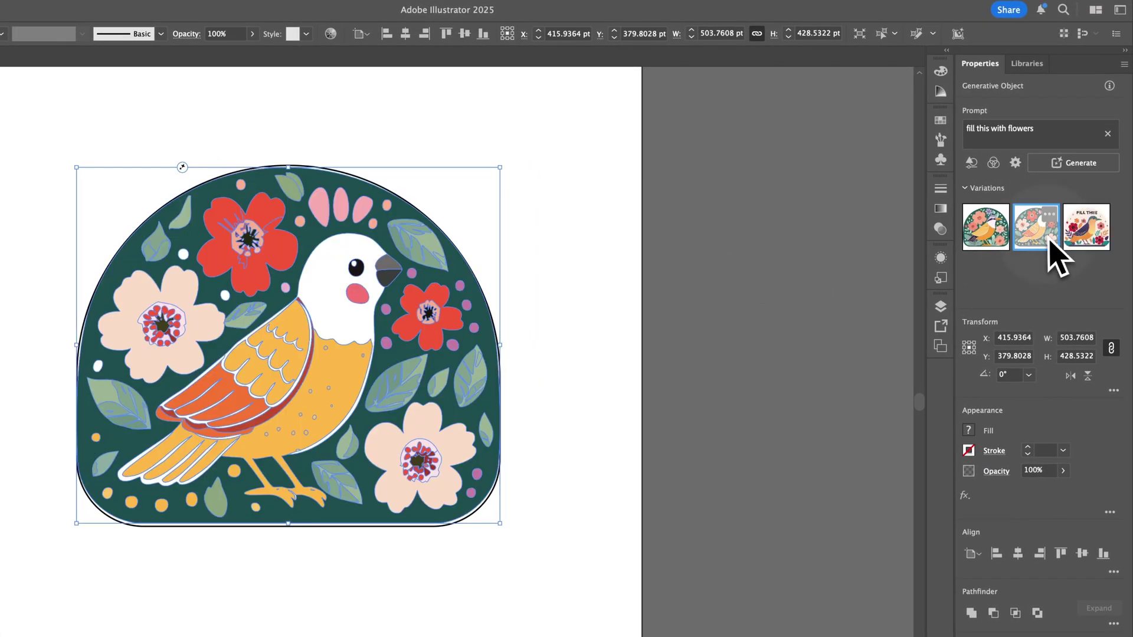
left_click(622, 190)
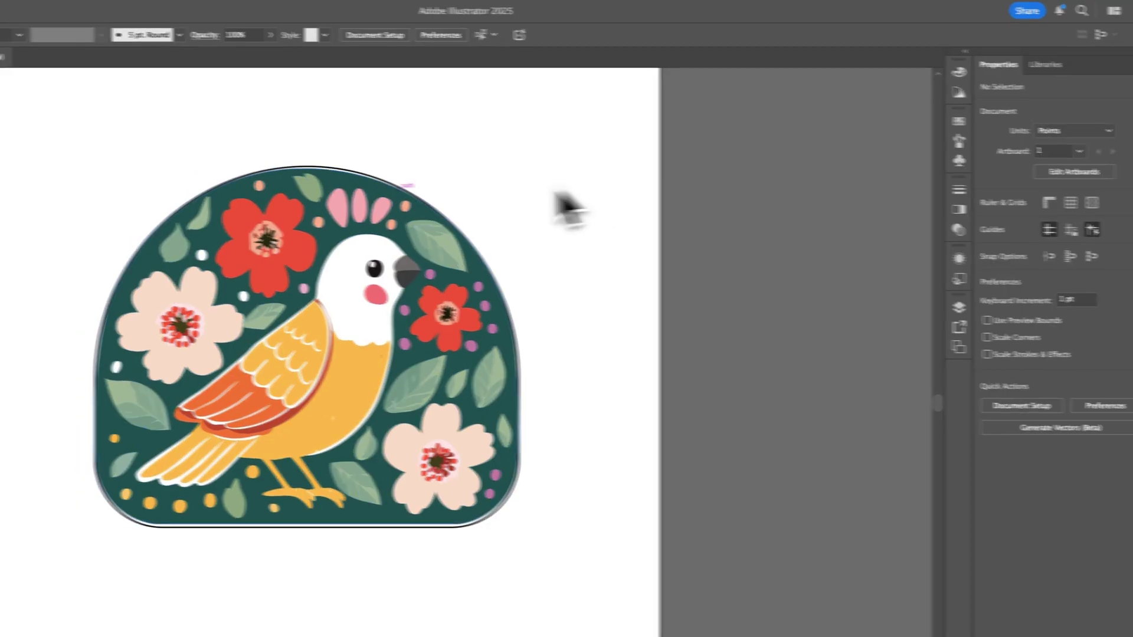
Zoom out to 16.67% and apply the third variation with 'FILL THIE' lettering
key("super+minus")
key("super+minus")
key("super+minus")
key("super+minus")
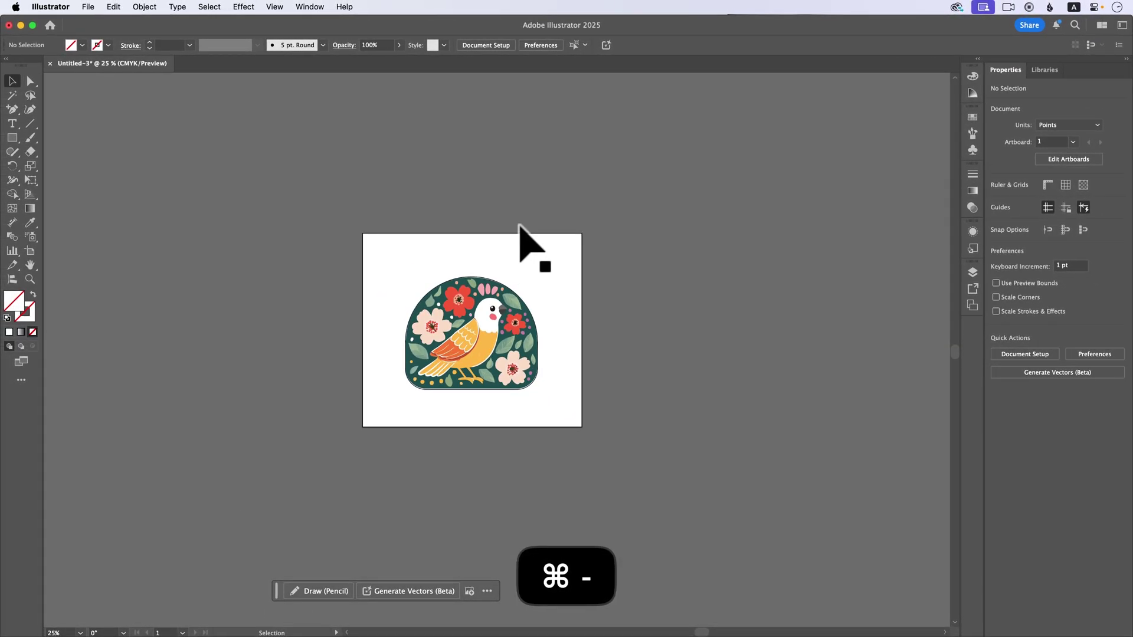
scroll(519, 225, "down", 1)
scroll(520, 225, "right", 1)
key("super+minus")
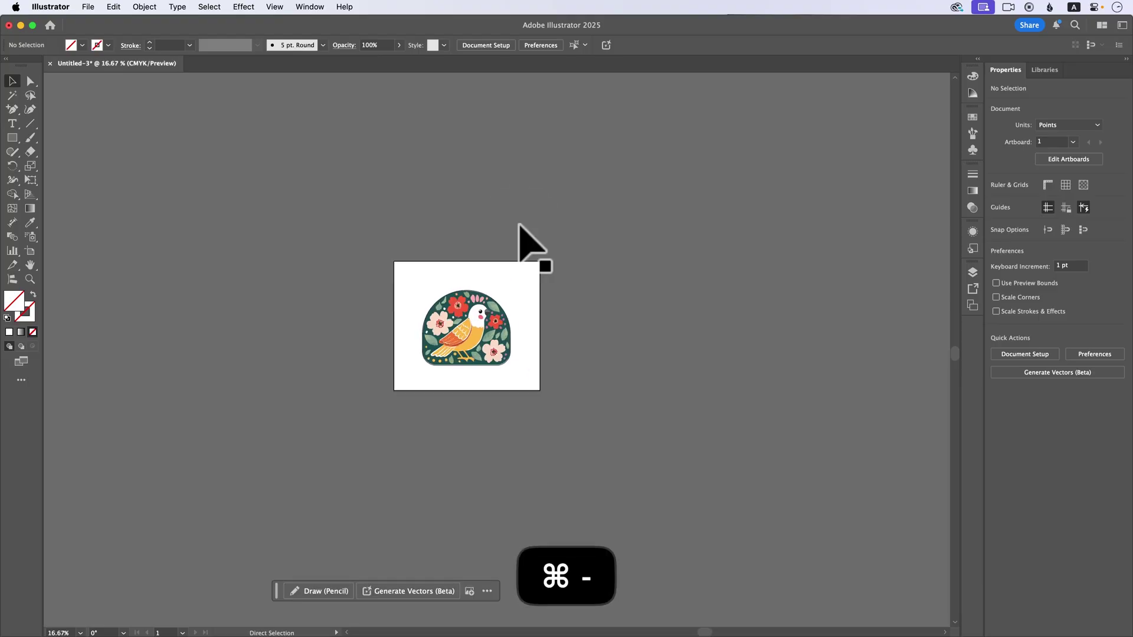
key("super+equal")
key("super+equal")
key("super+equal")
key("super+minus")
key("super+minus")
key("super+minus")
key("super+equal")
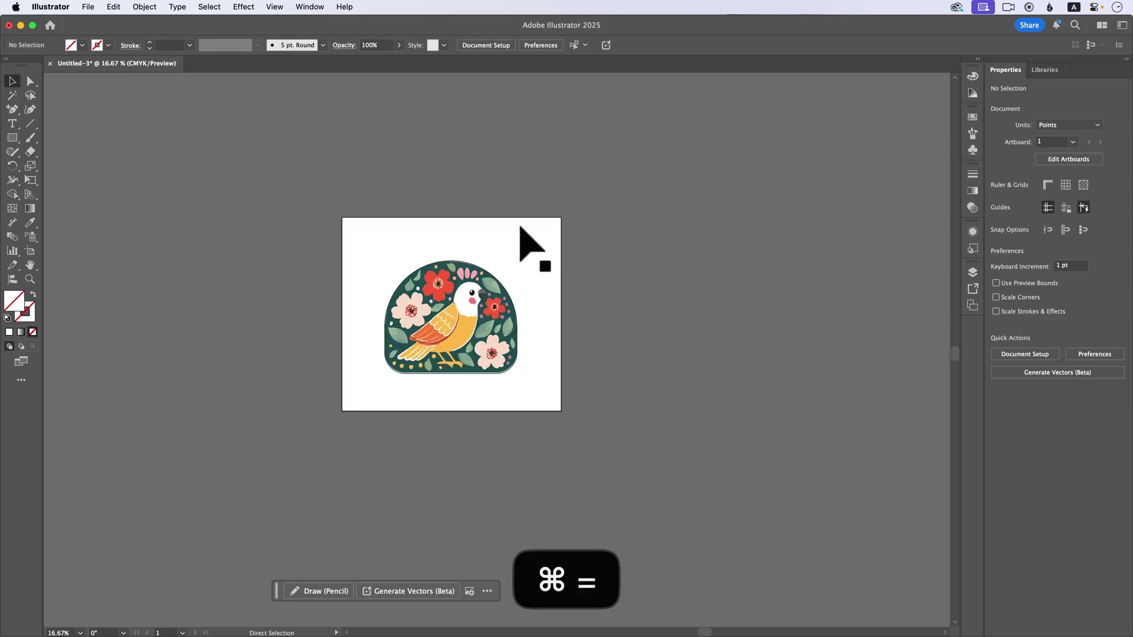
key("super+minus")
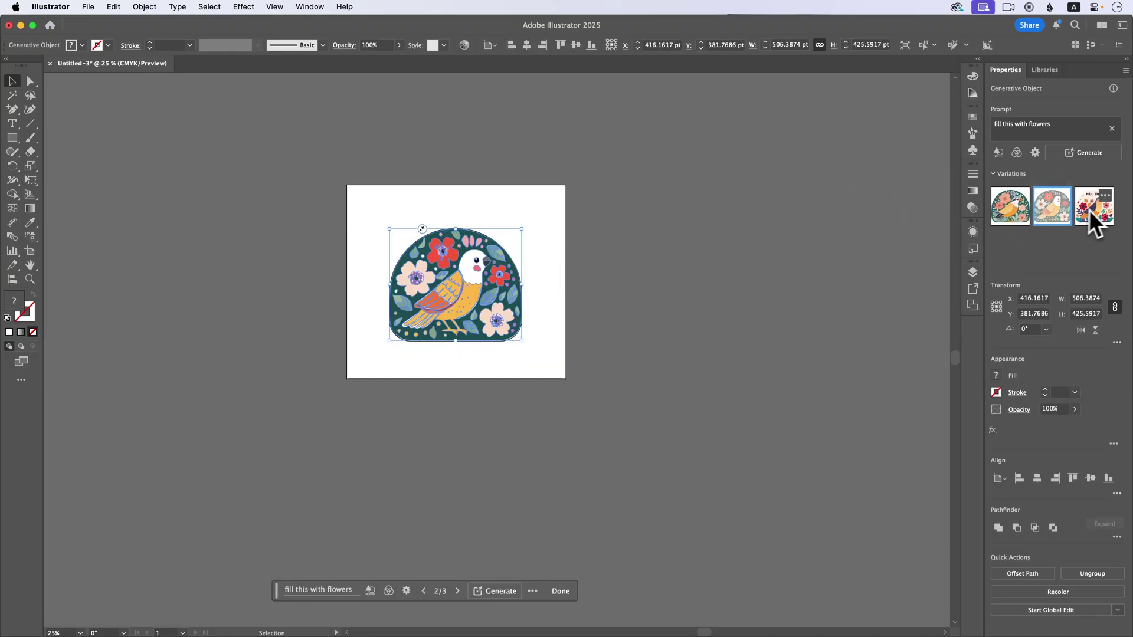
left_click(1092, 213)
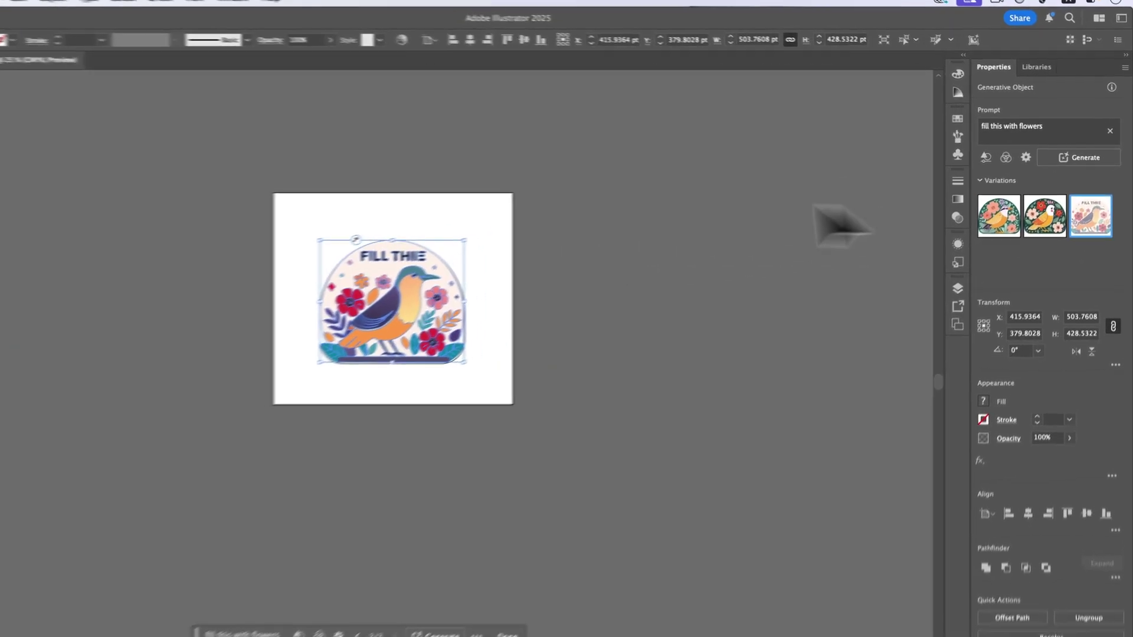
left_click(647, 176)
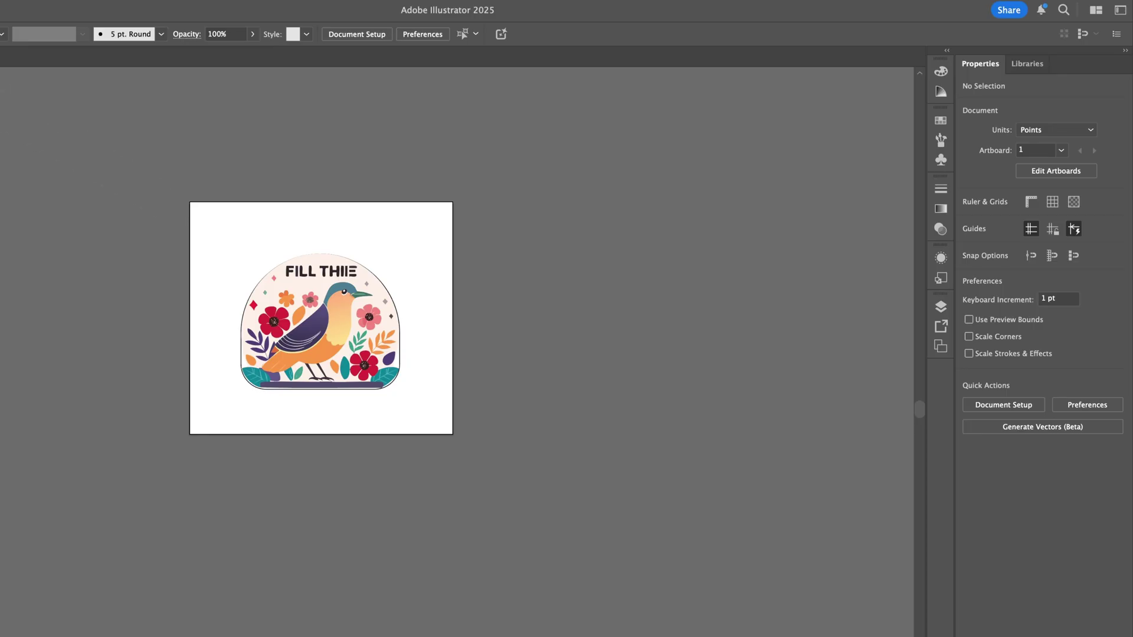
Close the Untitled-3 bird document, discarding its changes with Don't Save
left_click(95, 8)
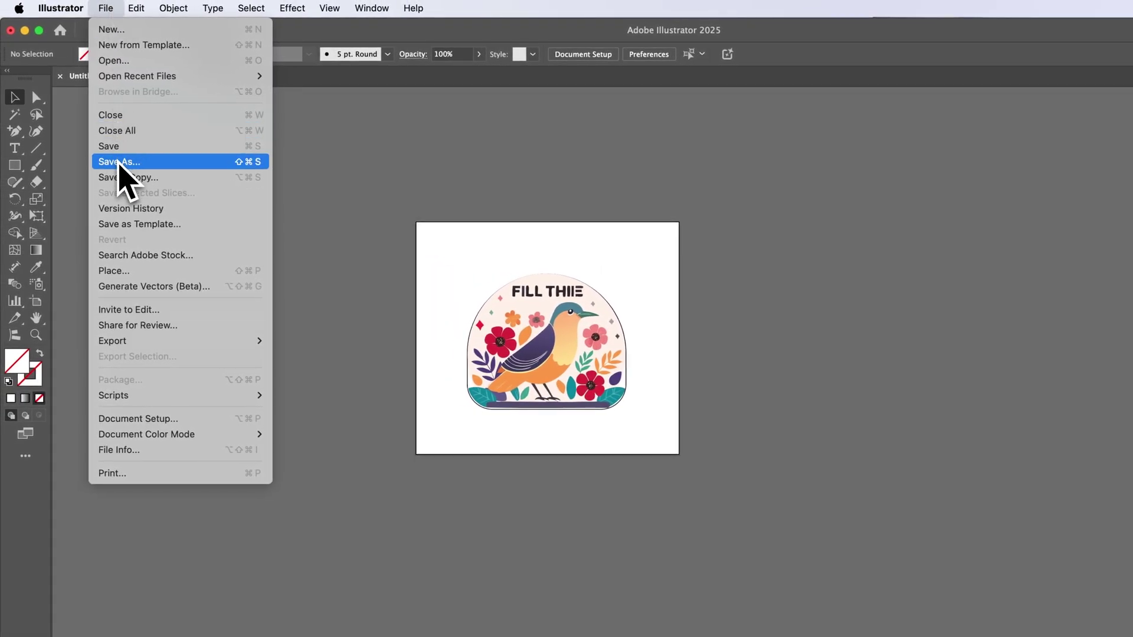
left_click(236, 116)
left_click(60, 77)
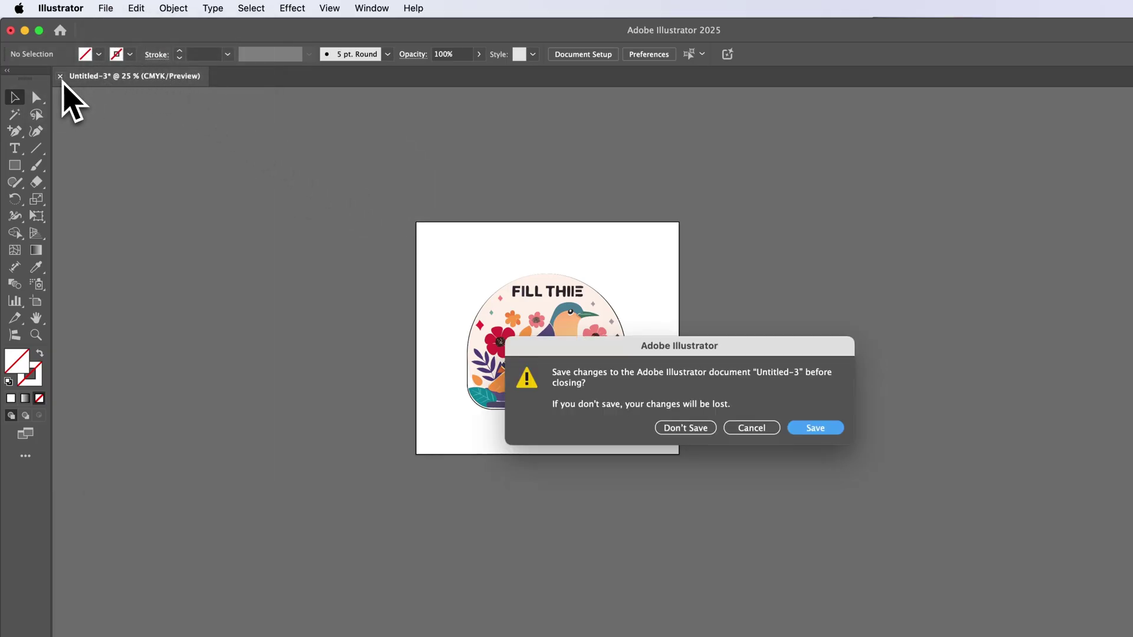
left_click(601, 400)
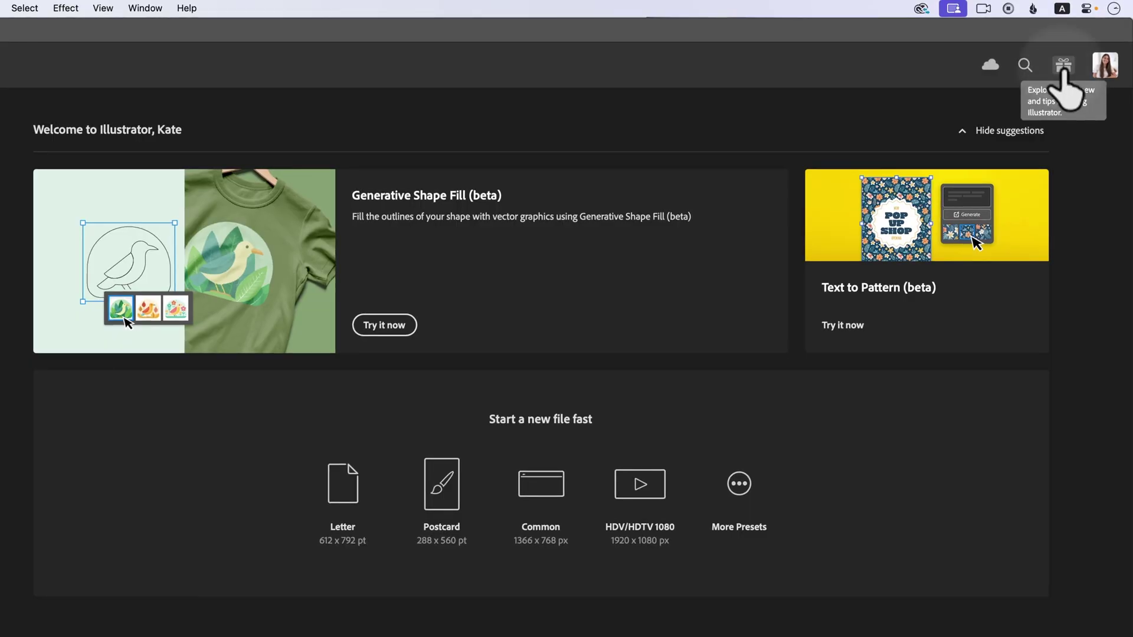
Open the Text to Pattern (beta) POP UP SHOP sample from What's New
left_click(1063, 67)
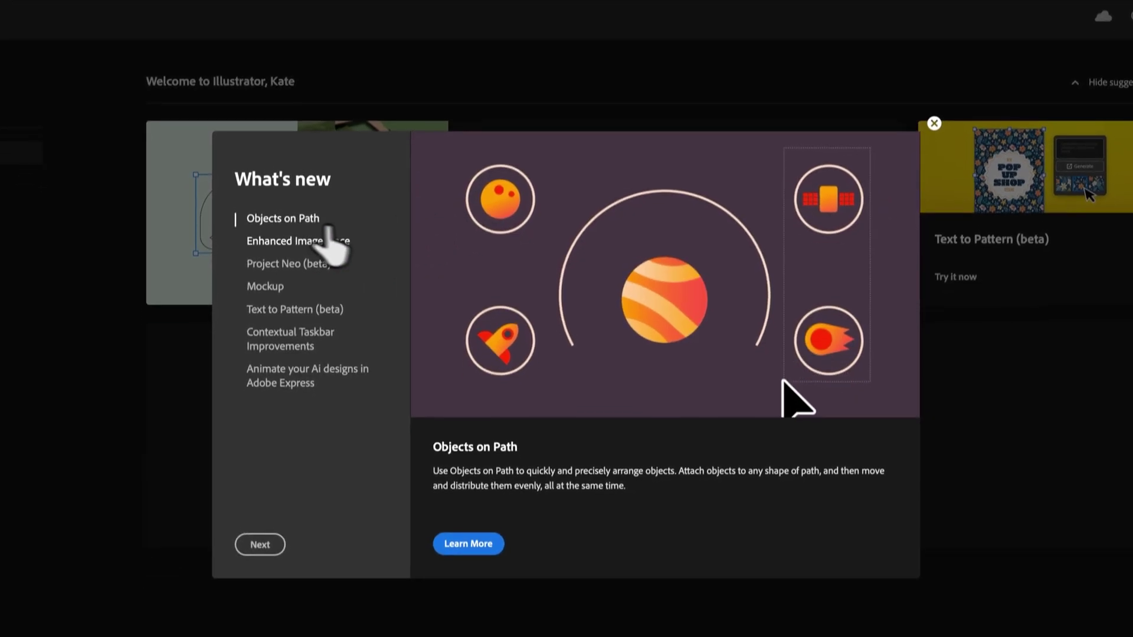
left_click(277, 359)
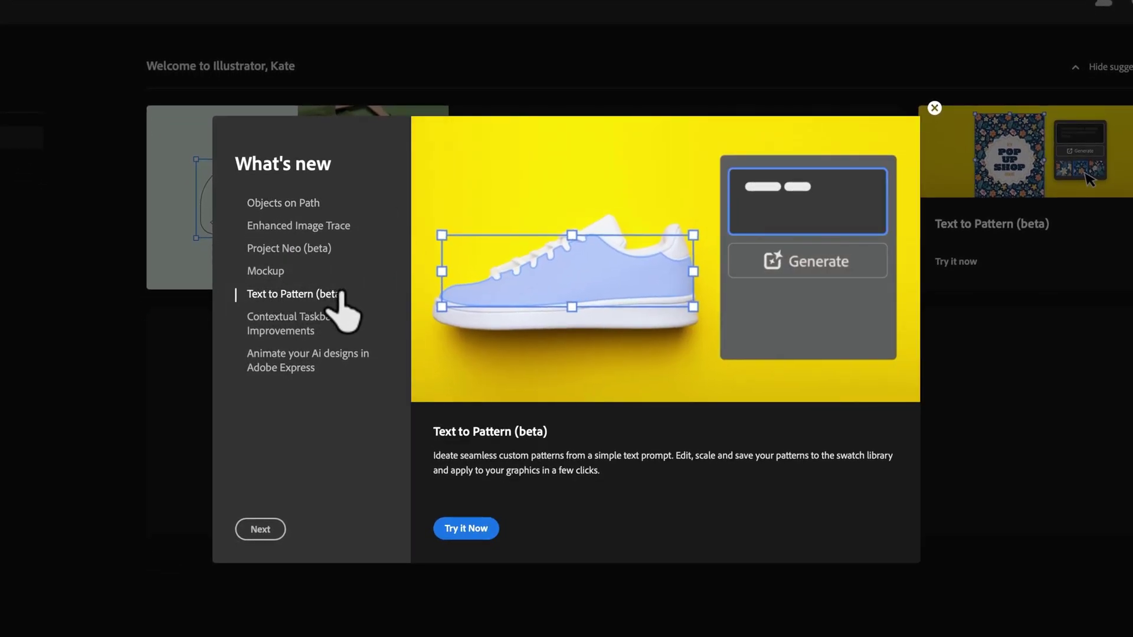
left_click(468, 526)
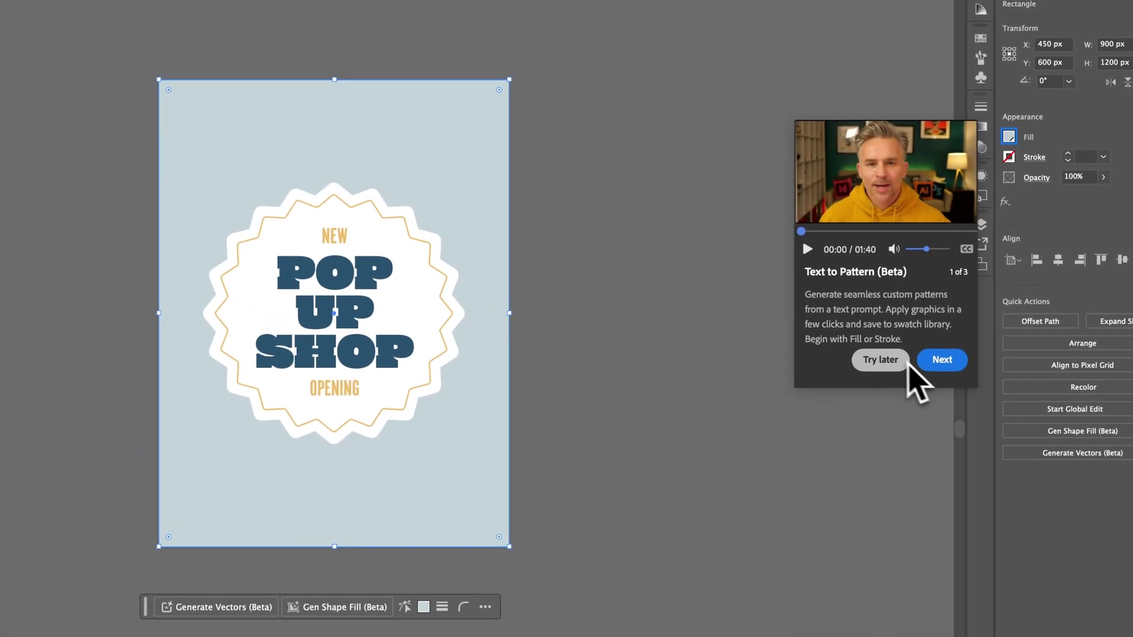
Advance the walkthrough and enter 'cherries leaves flowers' as the pattern prompt
left_click(943, 360)
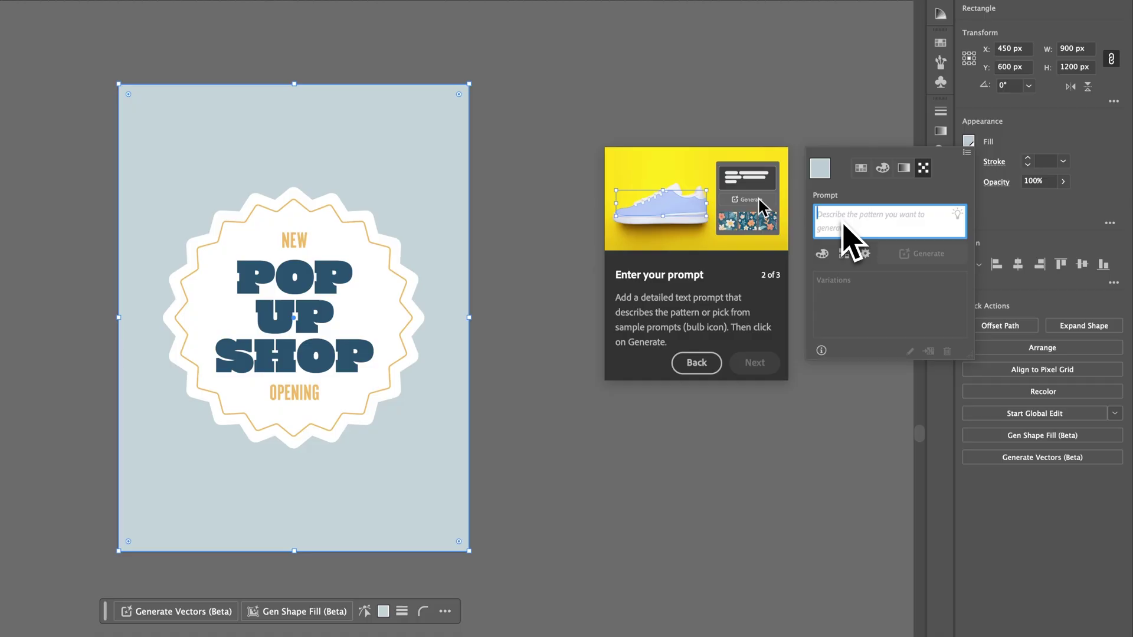
type("cherries")
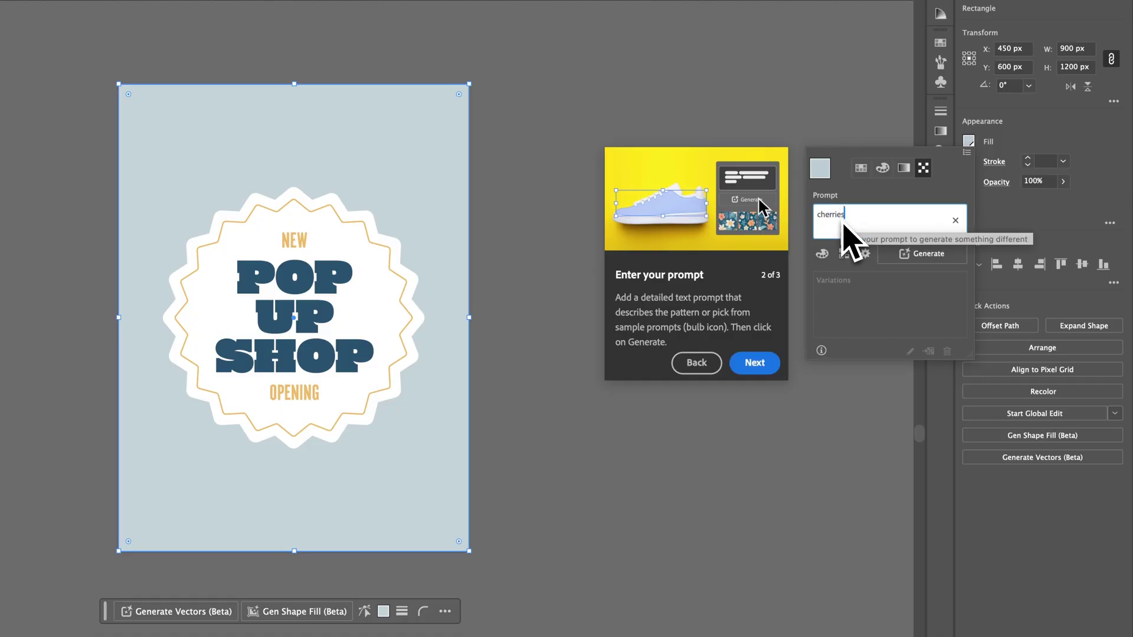
type(" le")
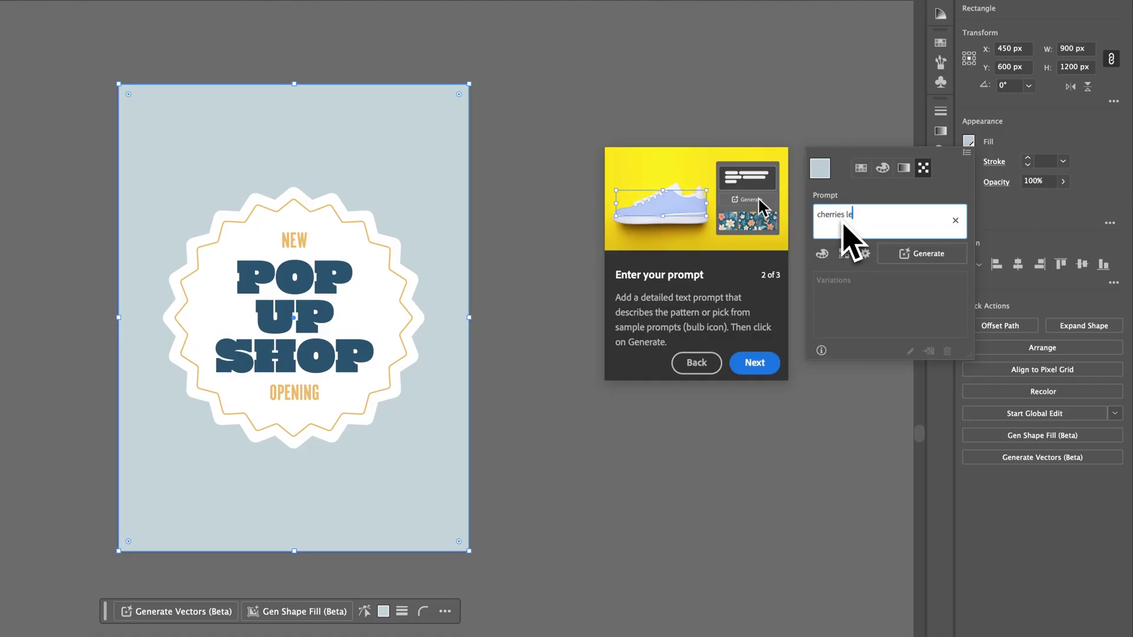
type("aves flowers")
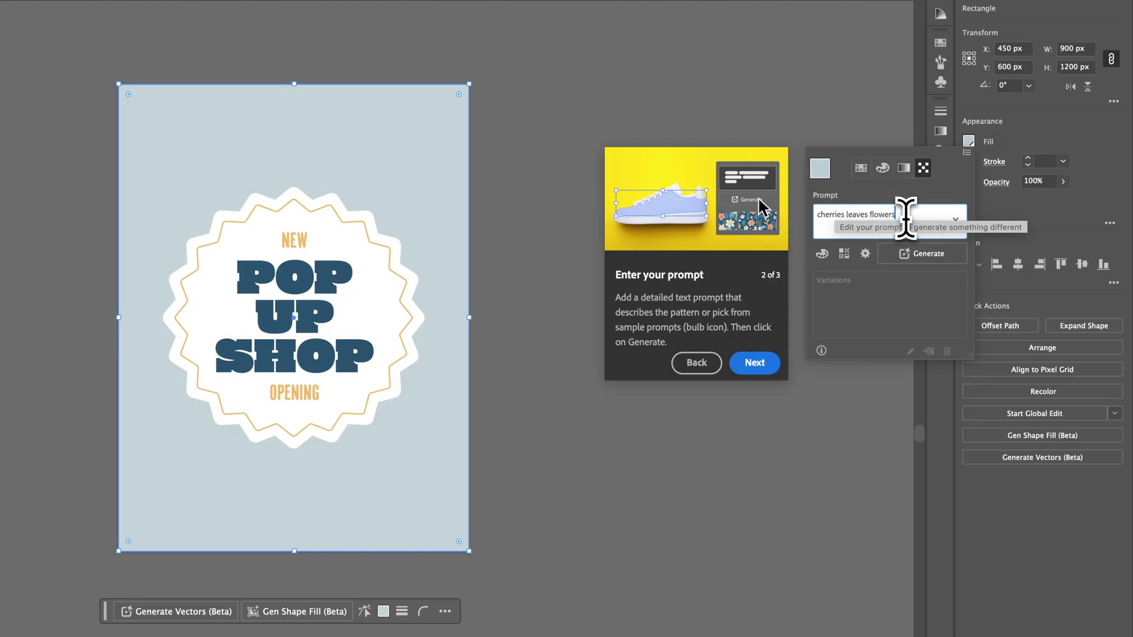
Generate the 'cherries leaves flowers' patterns and apply the third, red cherries and white blossoms, to the background
left_click(918, 259)
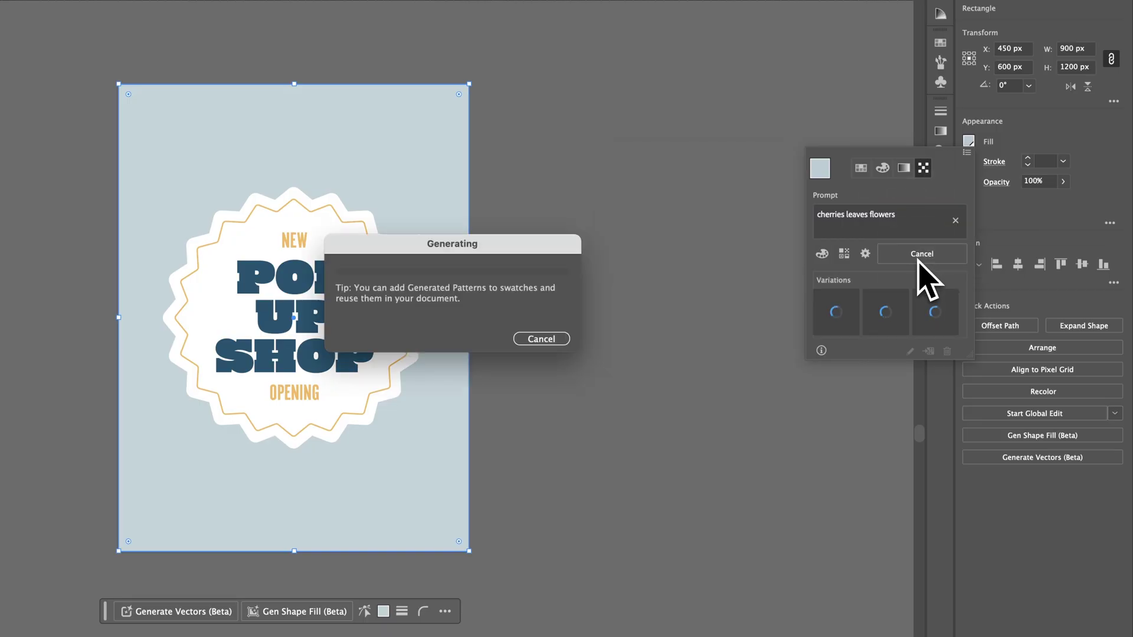
left_click_drag(531, 246, 686, 256)
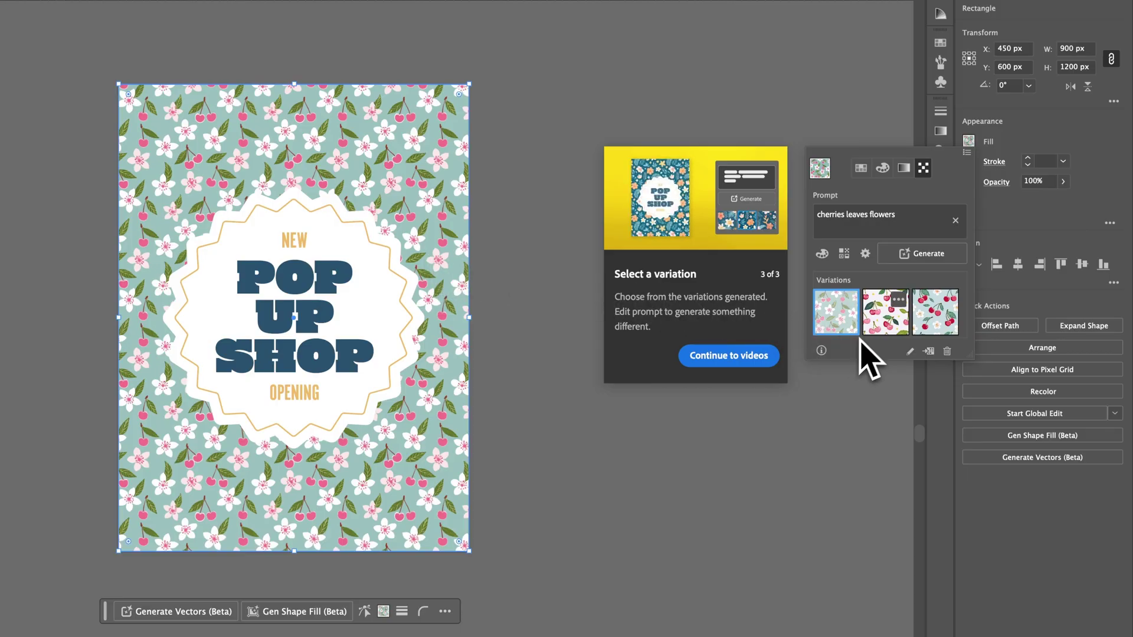
left_click(885, 319)
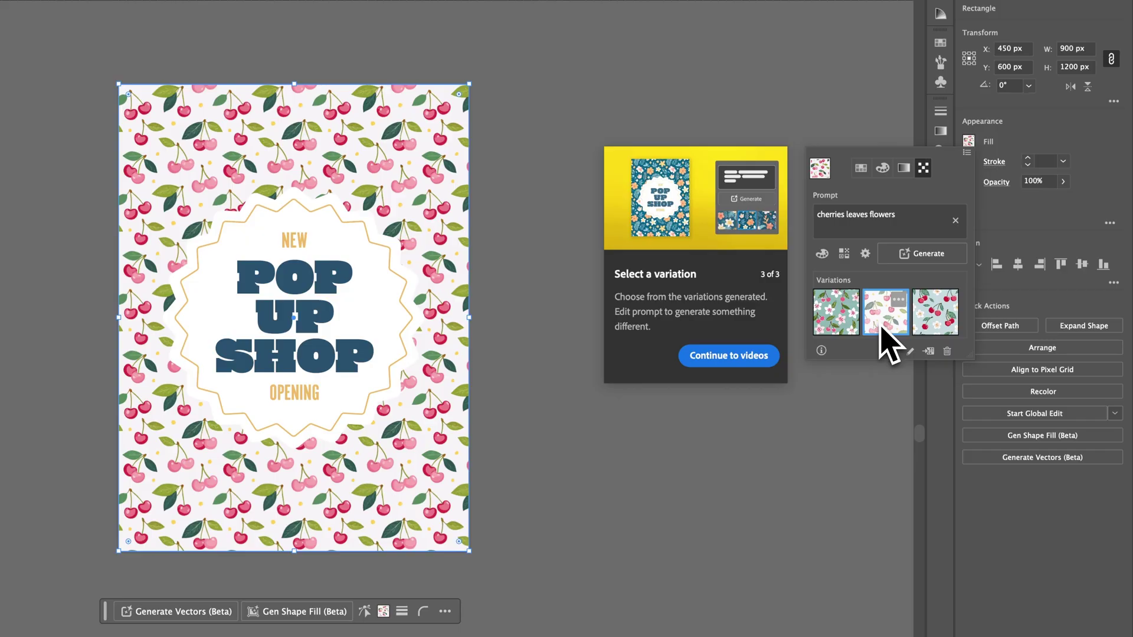
left_click(934, 324)
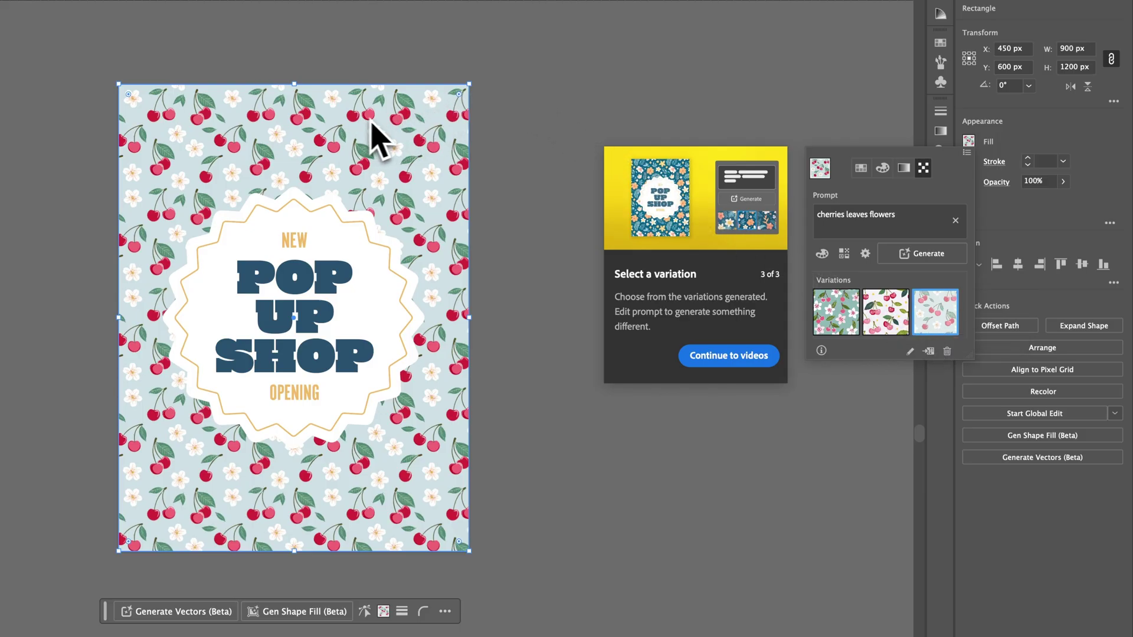
Zoom in and scroll around the poster to inspect the cherry, leaf and blossom pattern
key("super+equal")
key("super+equal")
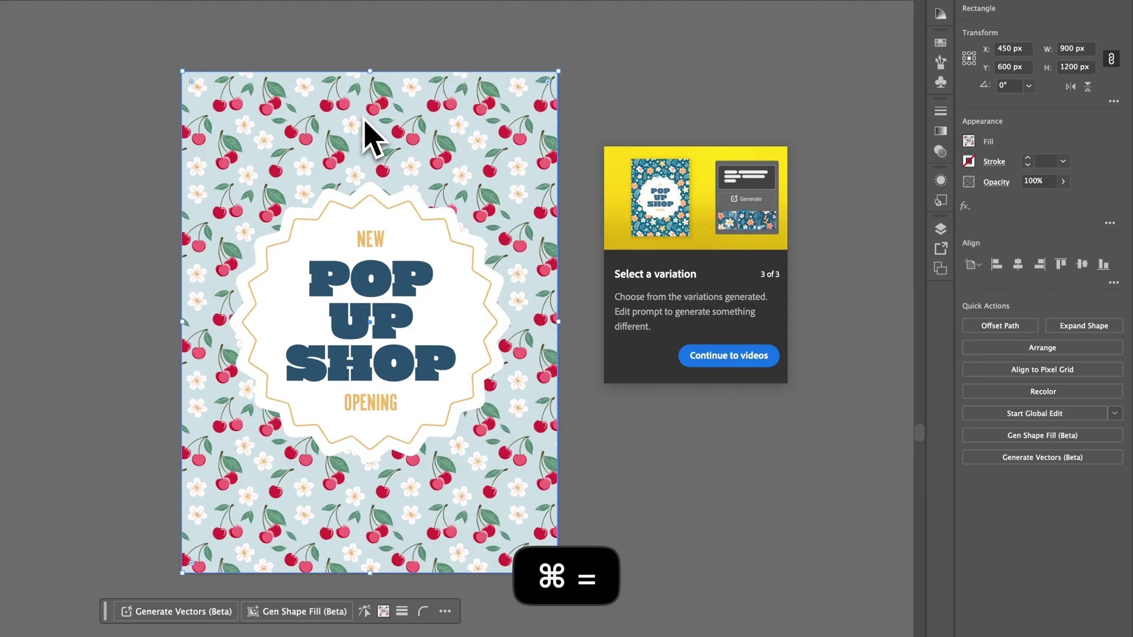
scroll(366, 127, "up", 5)
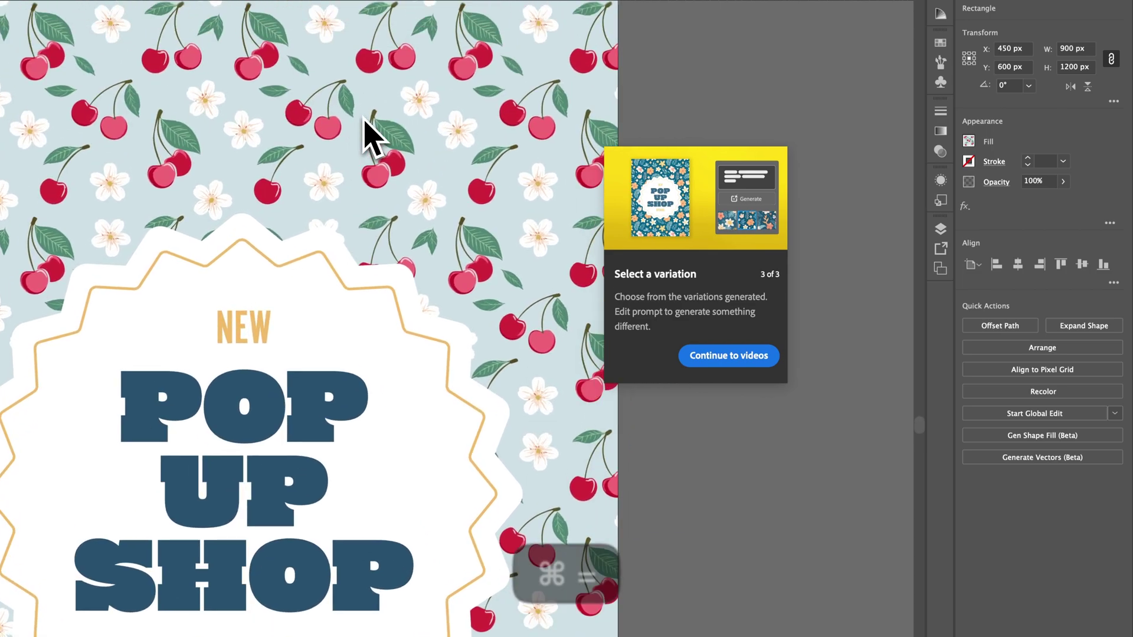
scroll(353, 109, "down", 2)
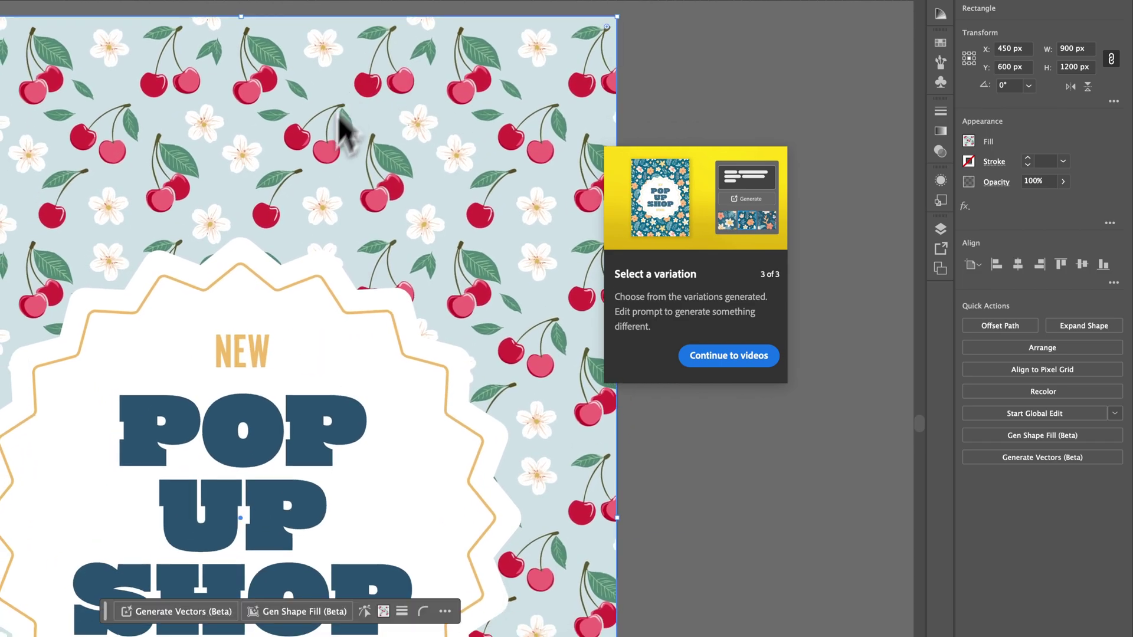
scroll(92, 191, "down", 10)
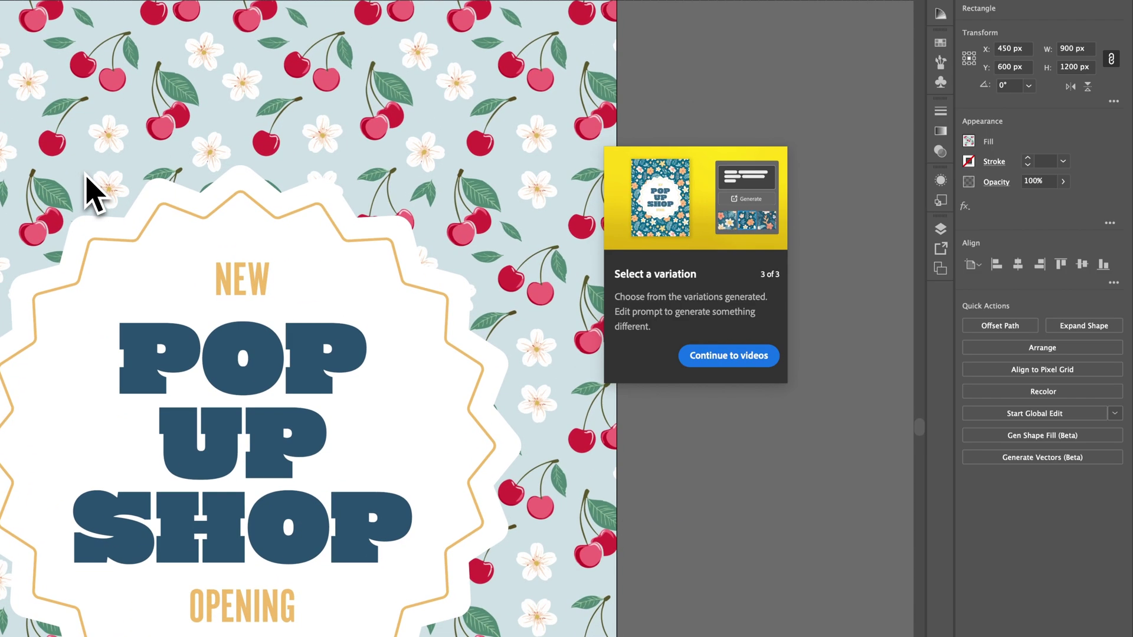
scroll(92, 192, "up", 3)
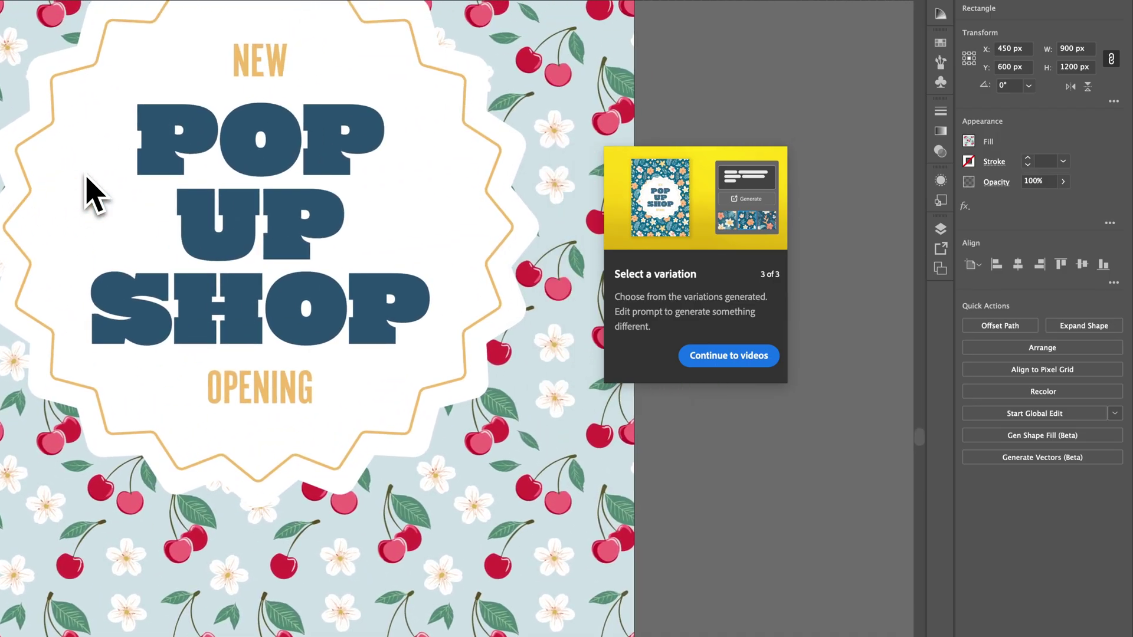
scroll(89, 189, "down", 5)
scroll(369, 454, "up", 4)
scroll(369, 455, "up", 10)
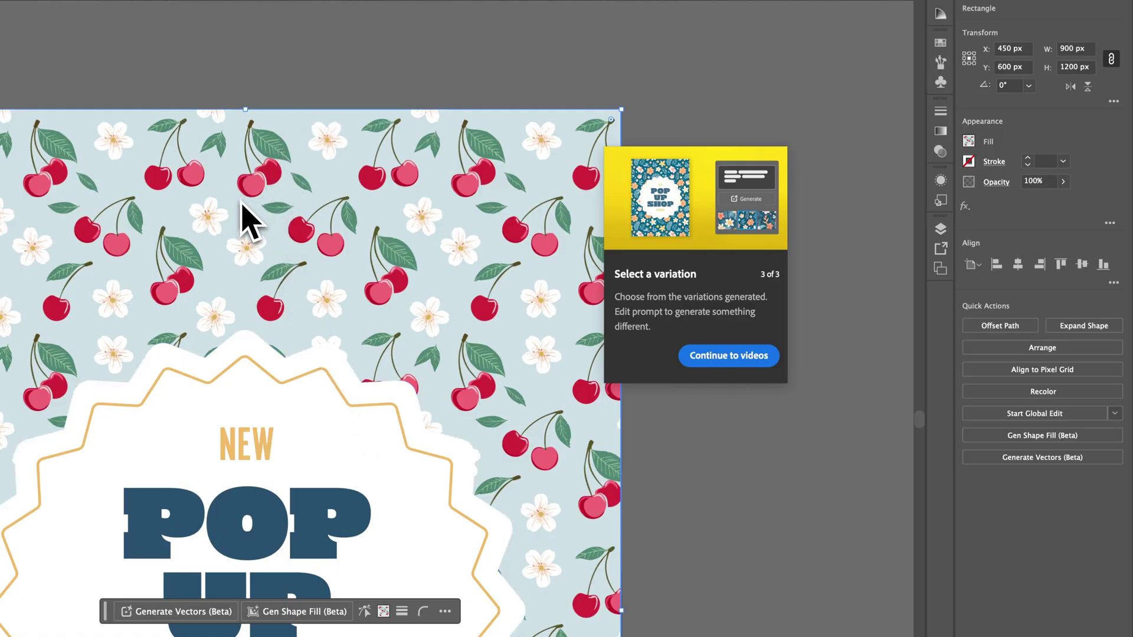
scroll(241, 206, "down", 1)
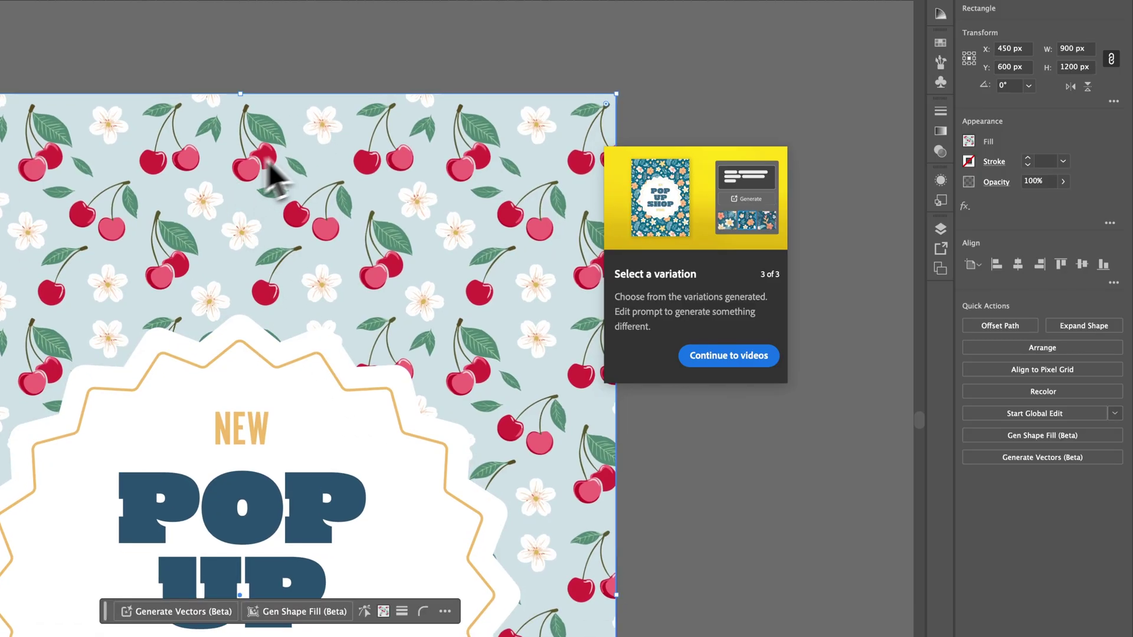
scroll(426, 217, "down", 1)
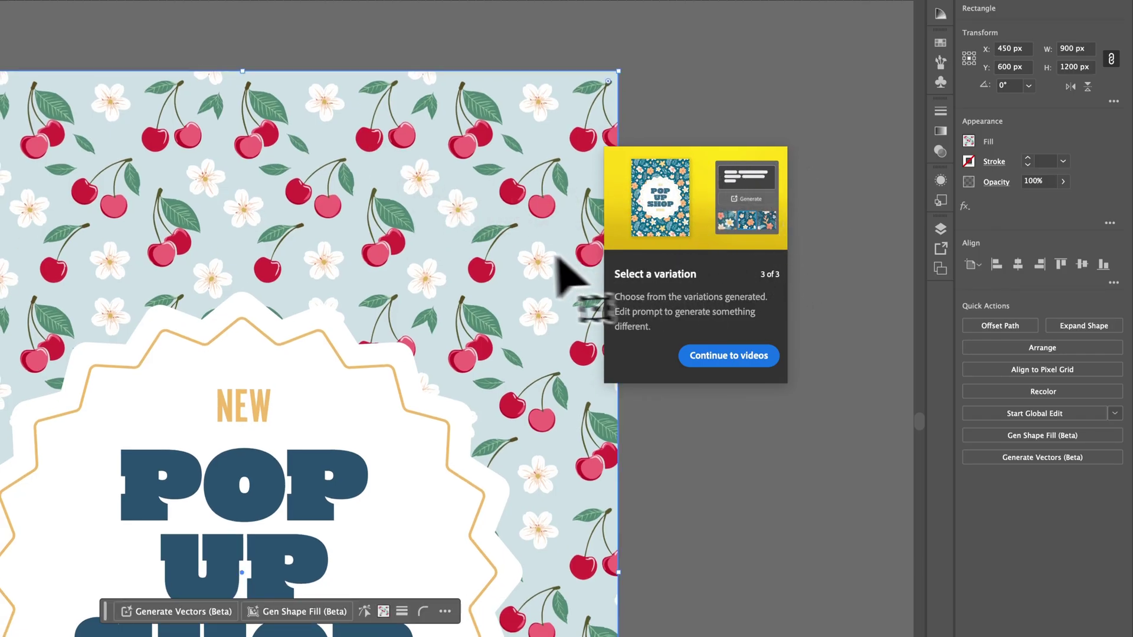
scroll(560, 264, "down", 2)
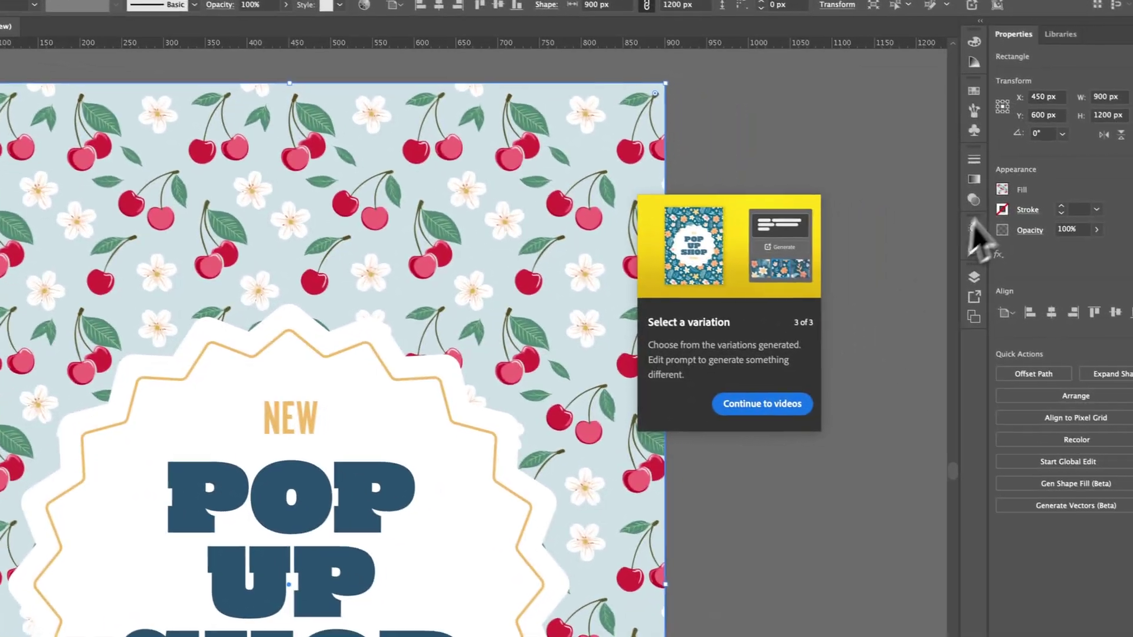
left_click(1001, 188)
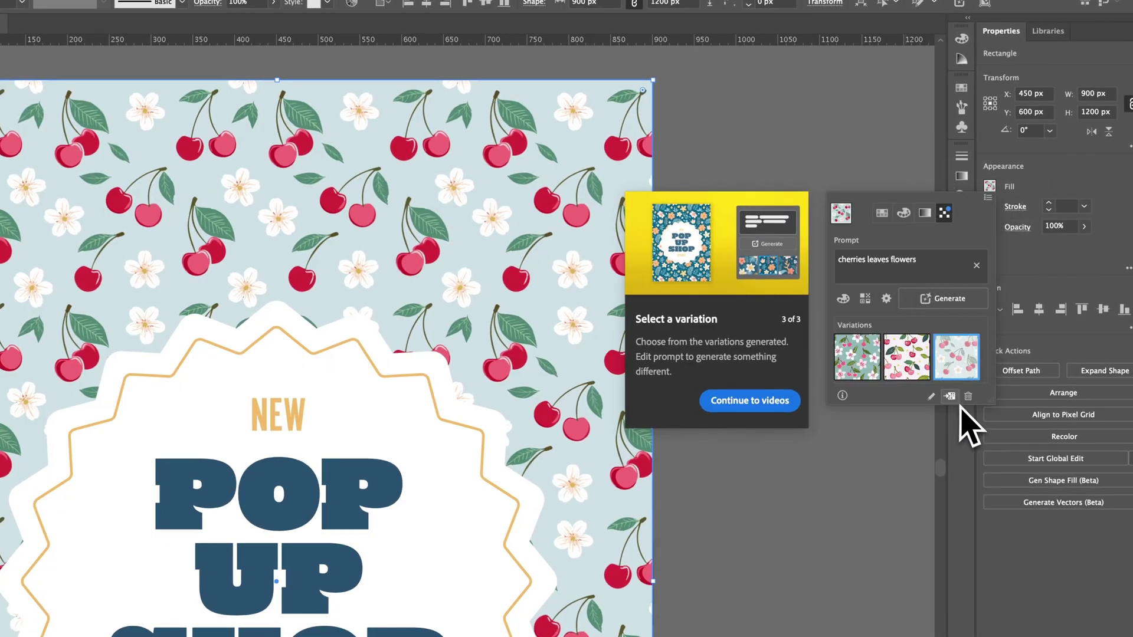
left_click(924, 364)
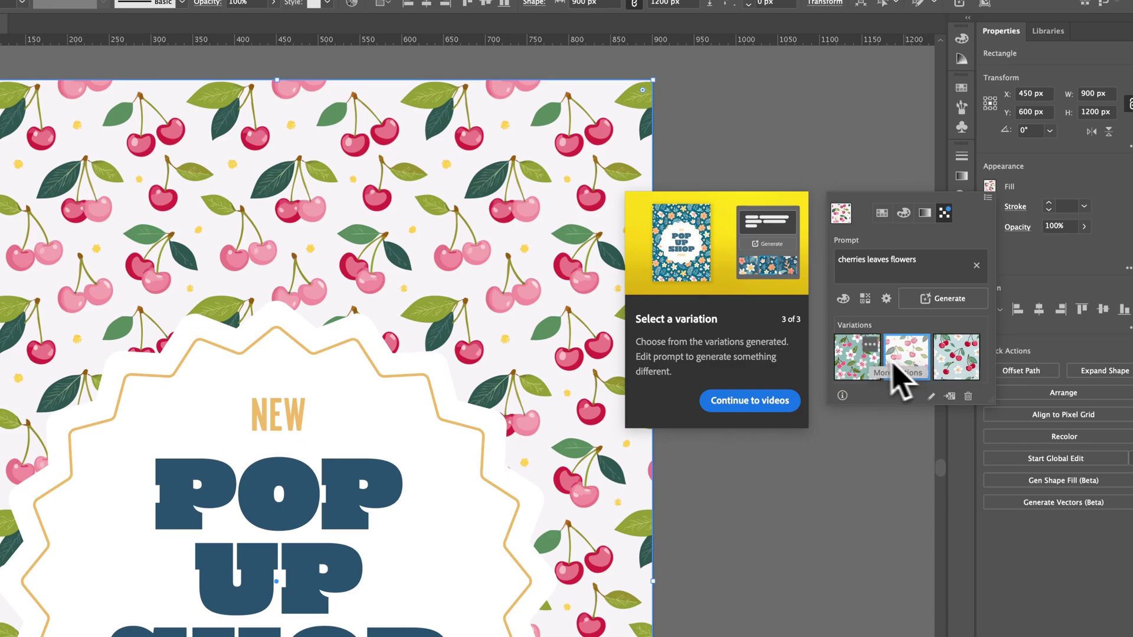
left_click(859, 358)
left_click(968, 365)
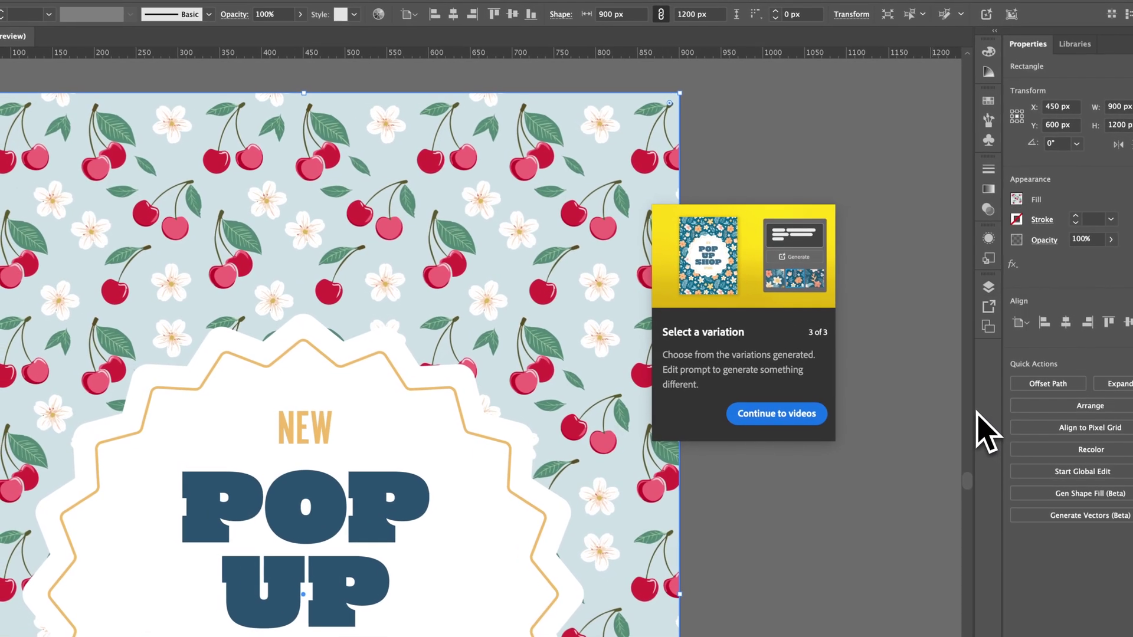
Isolate the POP UP SHOP badge group, drill into the lettering, and select the O in POP
scroll(688, 156, "down", 6)
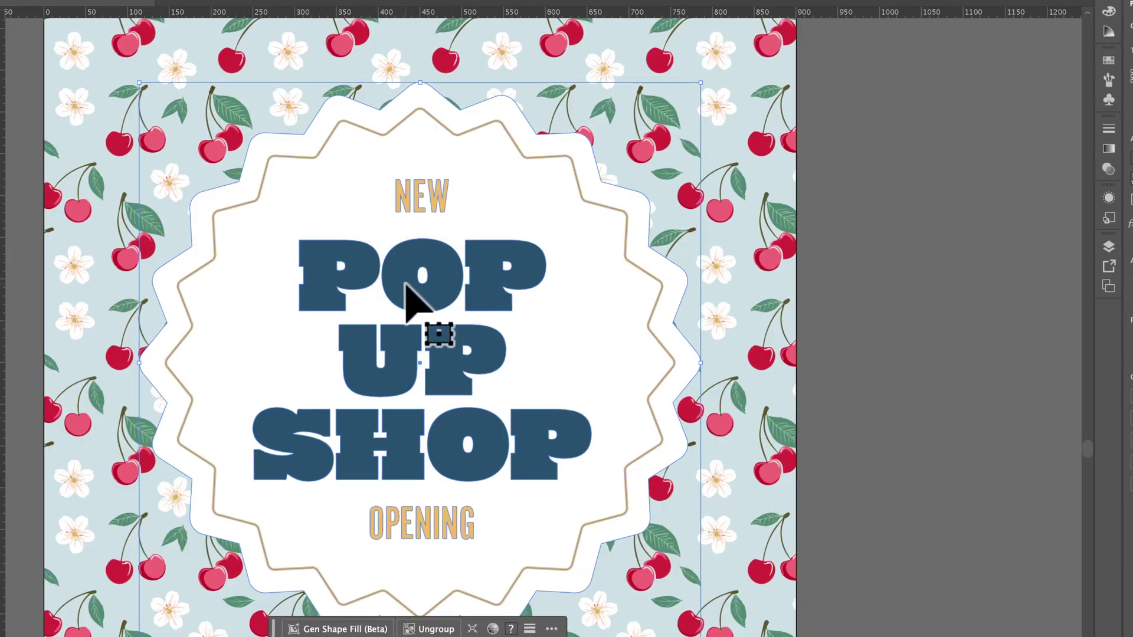
double_click(406, 285)
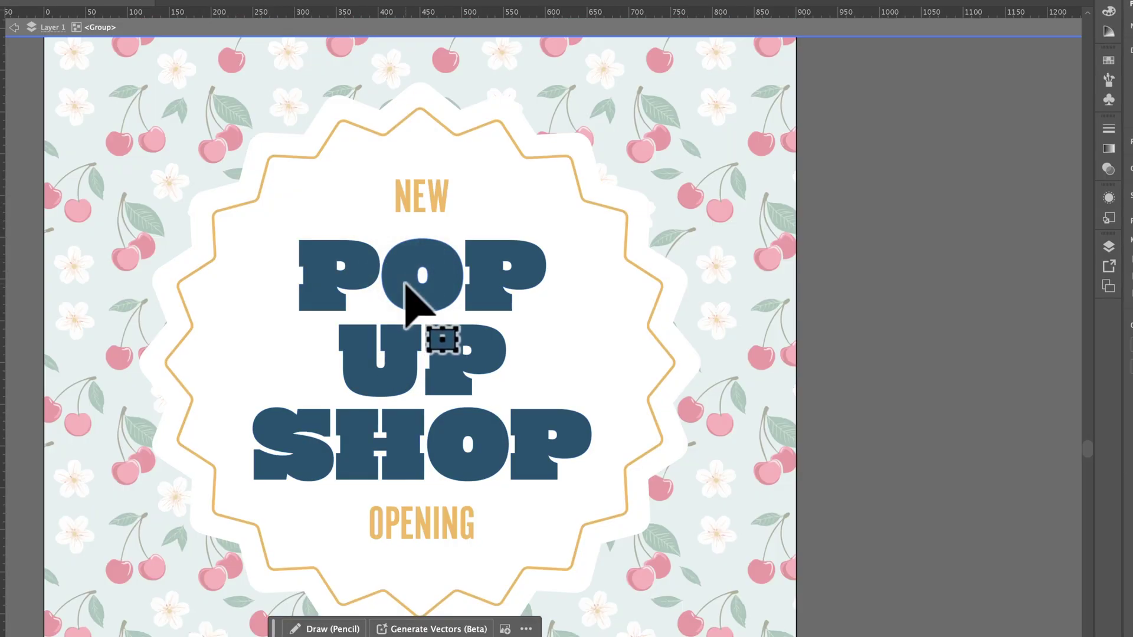
left_click(404, 283)
double_click(406, 285)
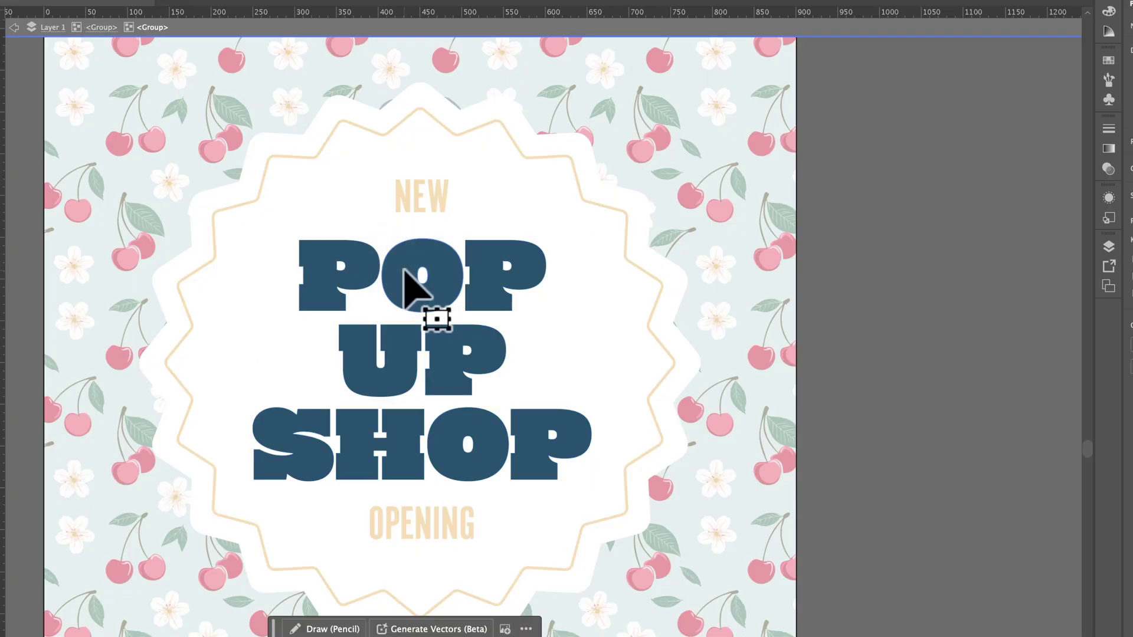
left_click(405, 285)
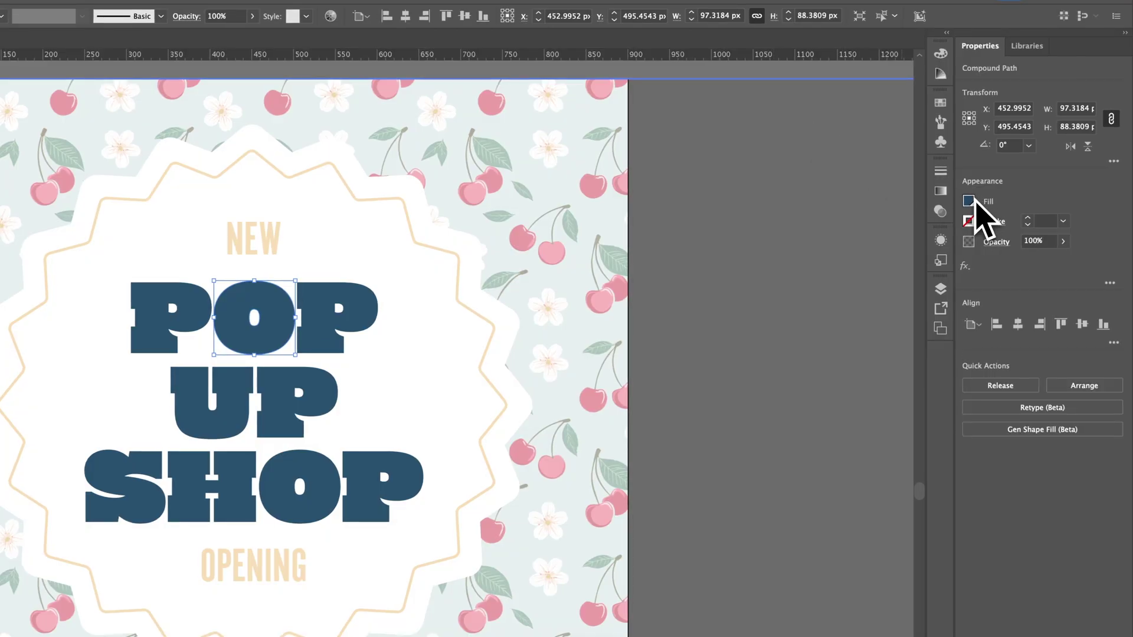
Try the pink cherry swatch, then fill the O with the third light-blue generated pattern
left_click(969, 201)
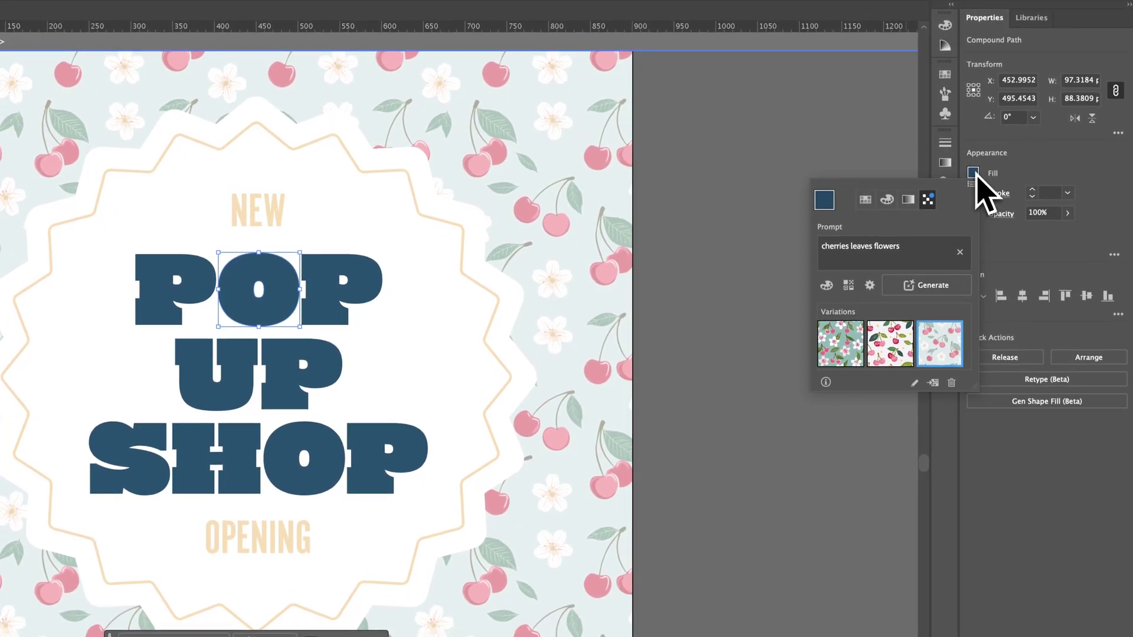
key("Escape")
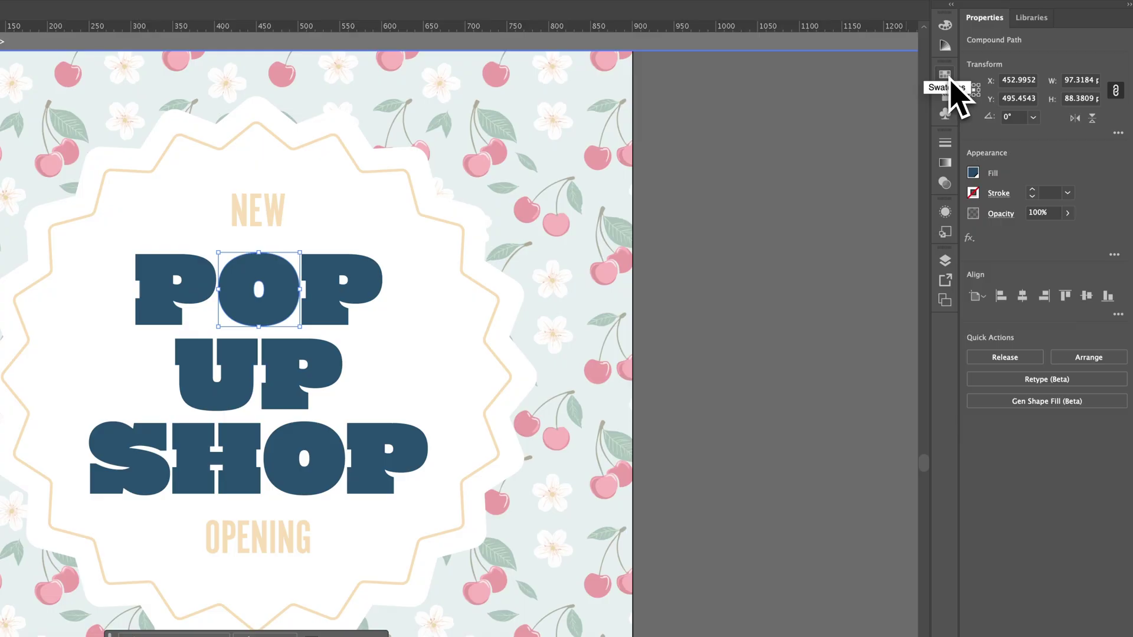
left_click(950, 79)
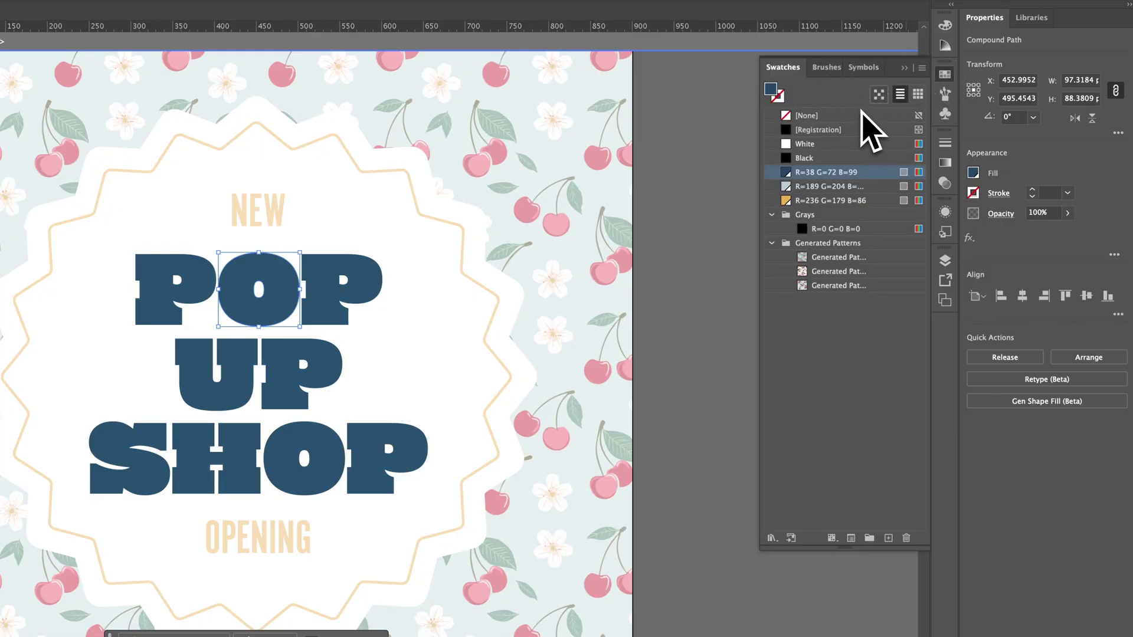
left_click(821, 258)
left_click(818, 285)
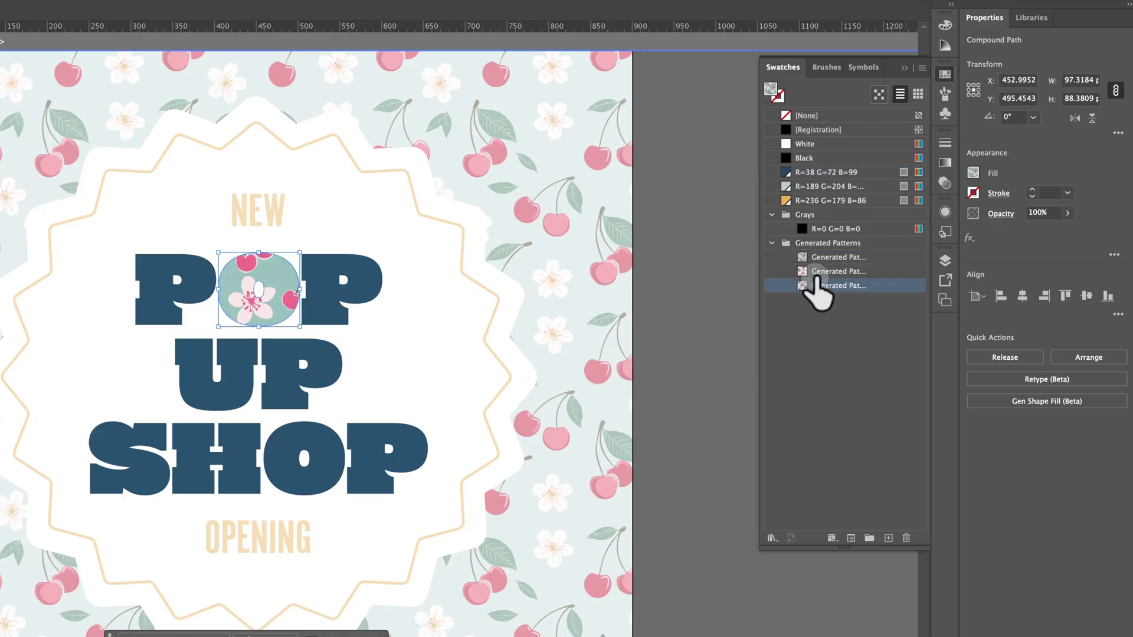
left_click(823, 271)
key("ctrl+z")
left_click(820, 285)
left_click(835, 271)
key("ctrl+z")
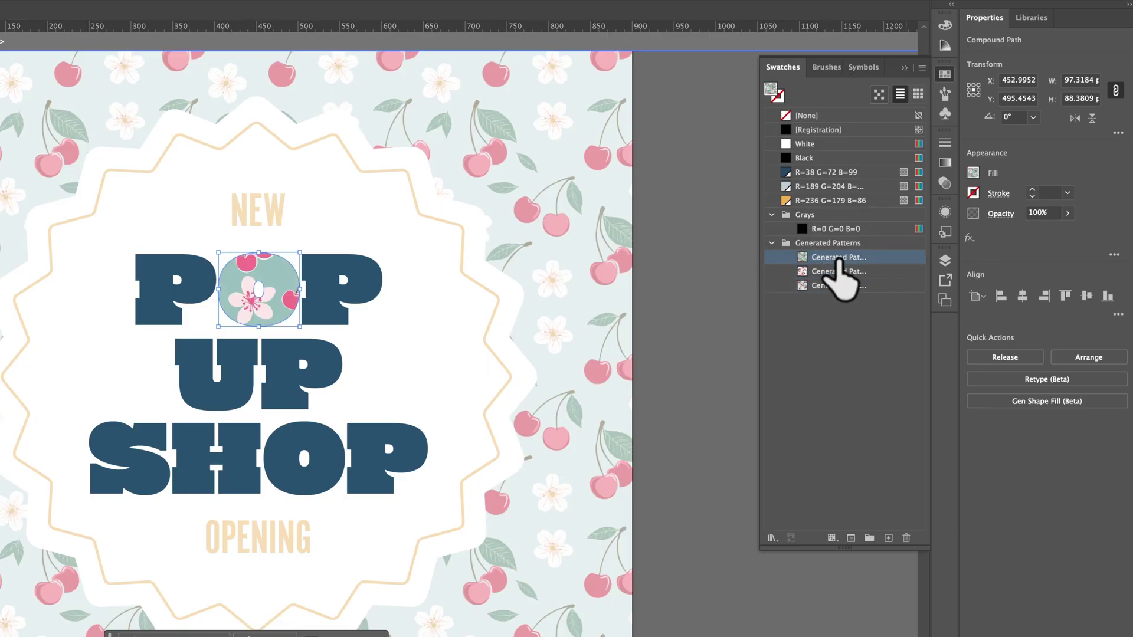
left_click(828, 286)
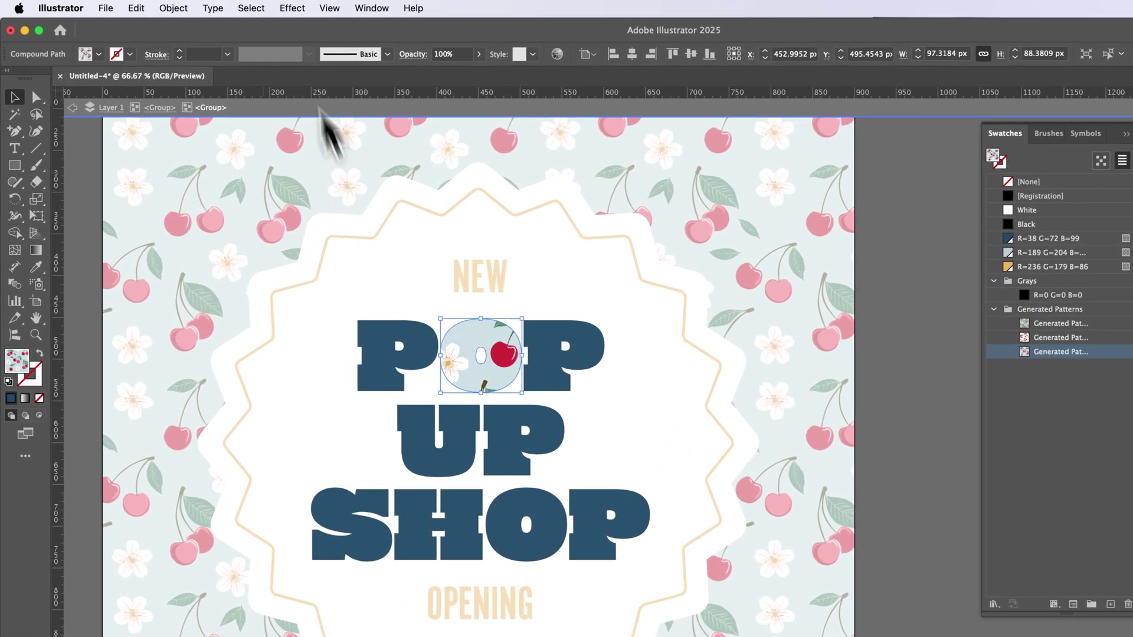
Open Object > Transform > Scale for the O with only Transform Patterns checked and Preview on
left_click(173, 8)
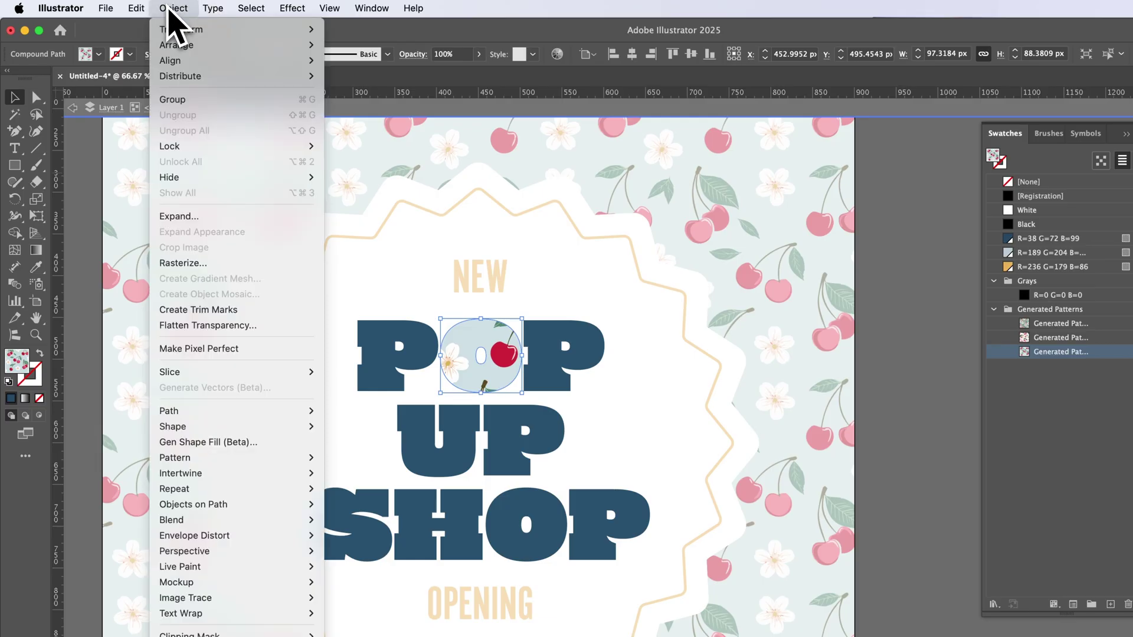
mouse_move(172, 35)
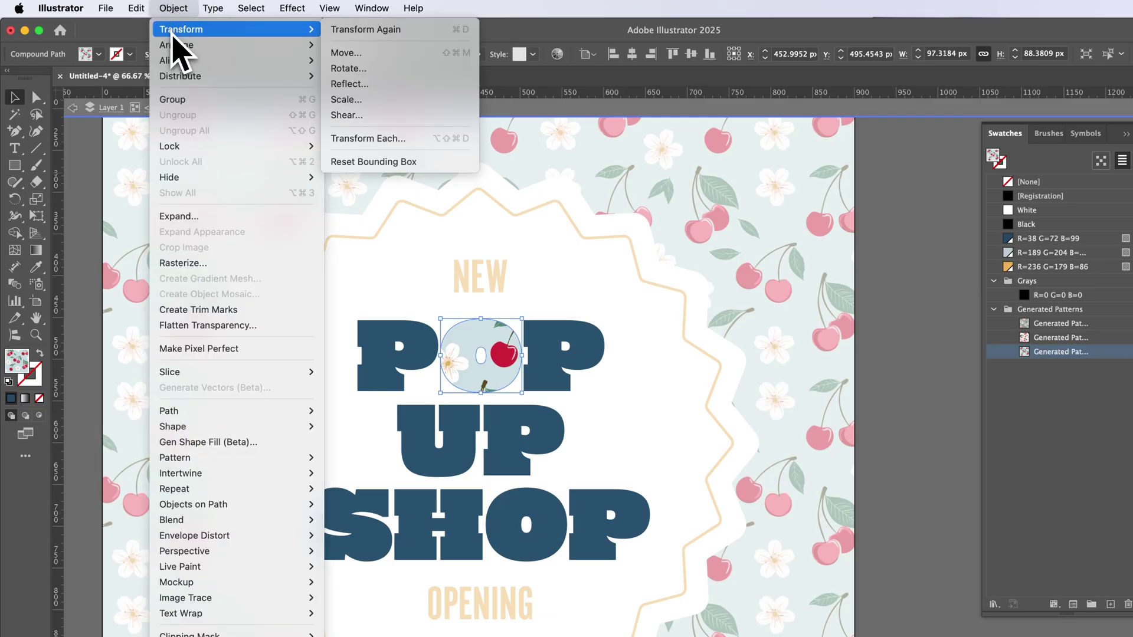
left_click(390, 102)
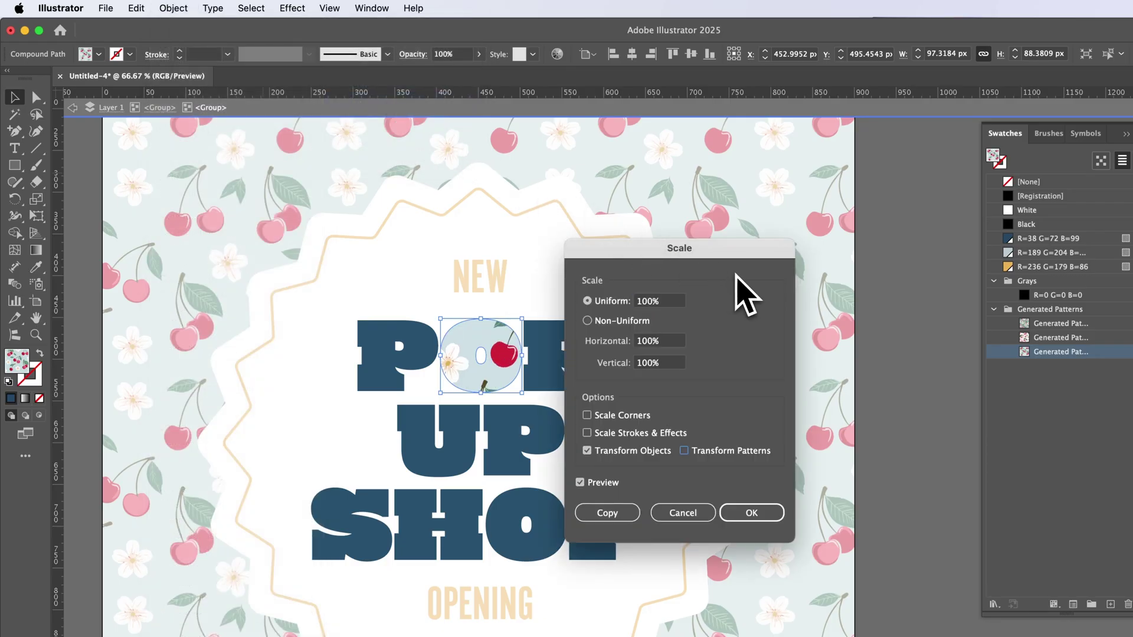
left_click(587, 451)
left_click(588, 451)
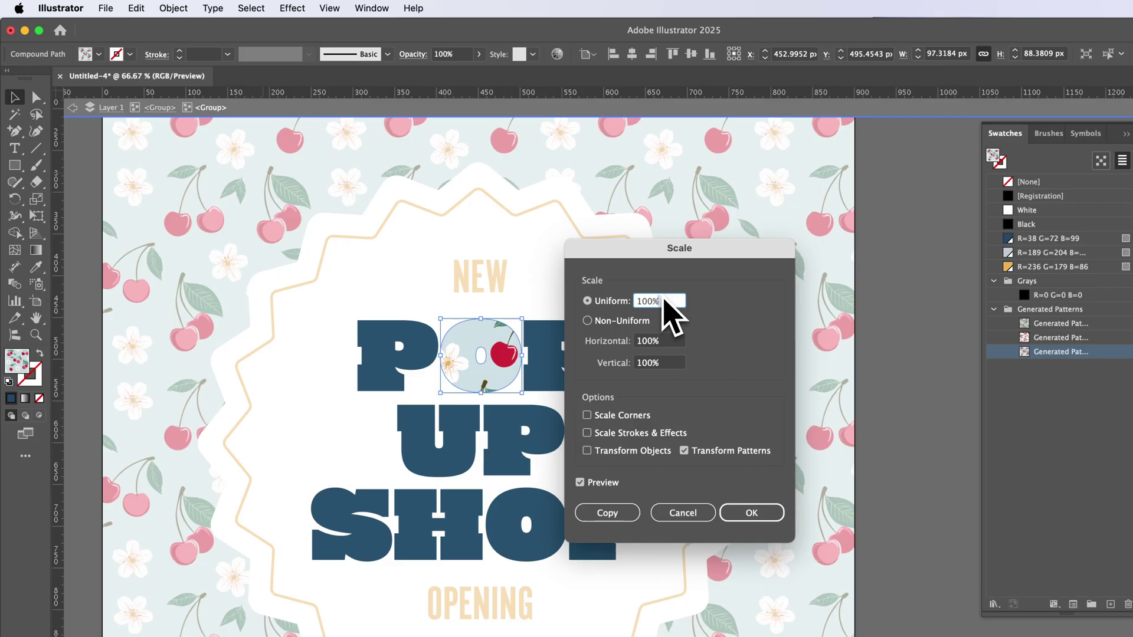
Step the Uniform scale to 46% for the O's pattern only and confirm the Scale dialog
key("Up")
key("Up")
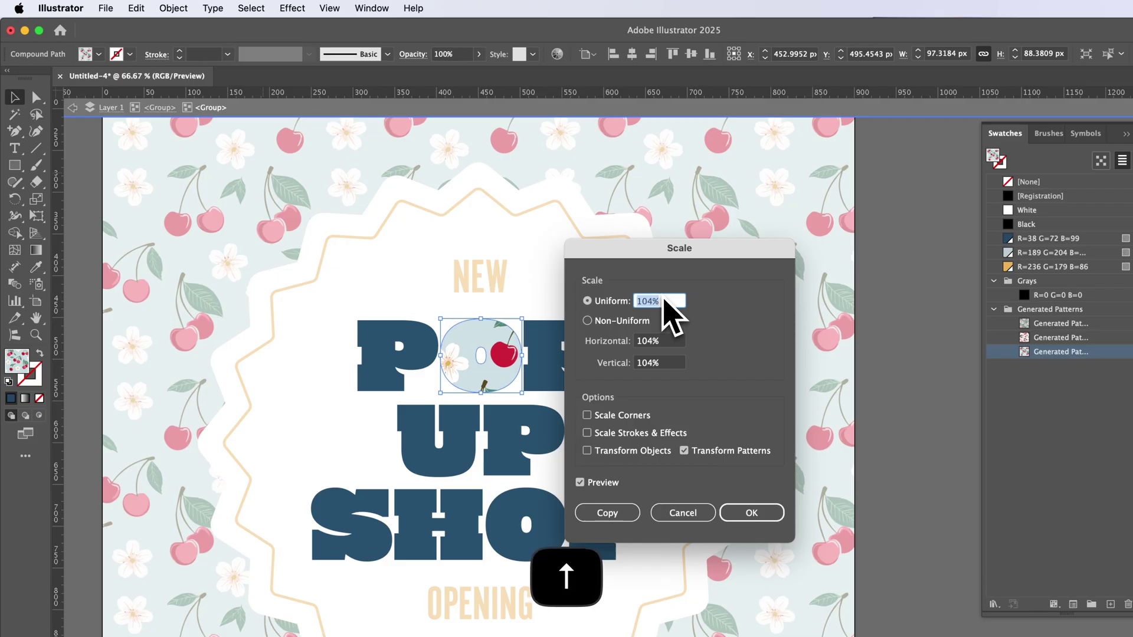
key("Up")
key("Up")
key("Up")
key("Up")
key("Up")
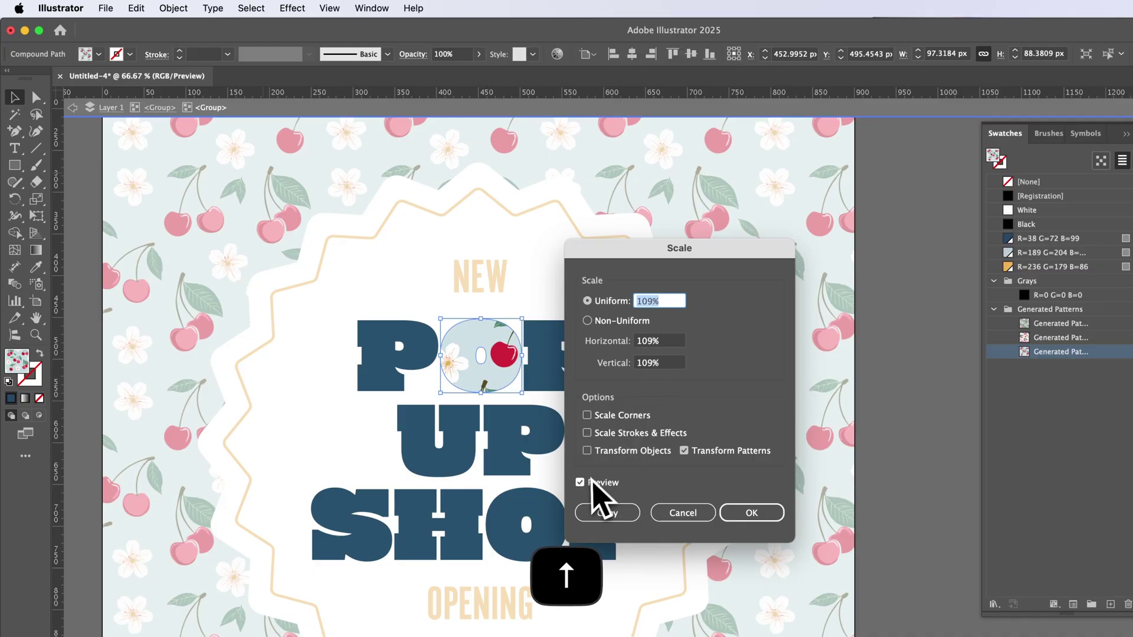
key("Down")
key("Down")
key("Up")
key("Up")
key("Up")
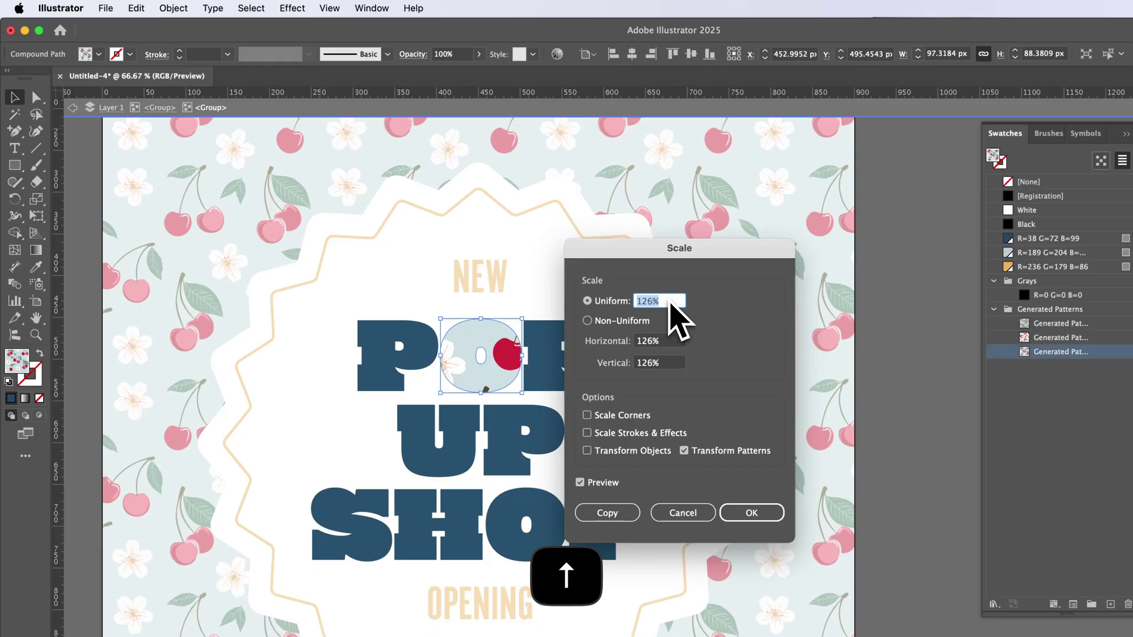
key("Up")
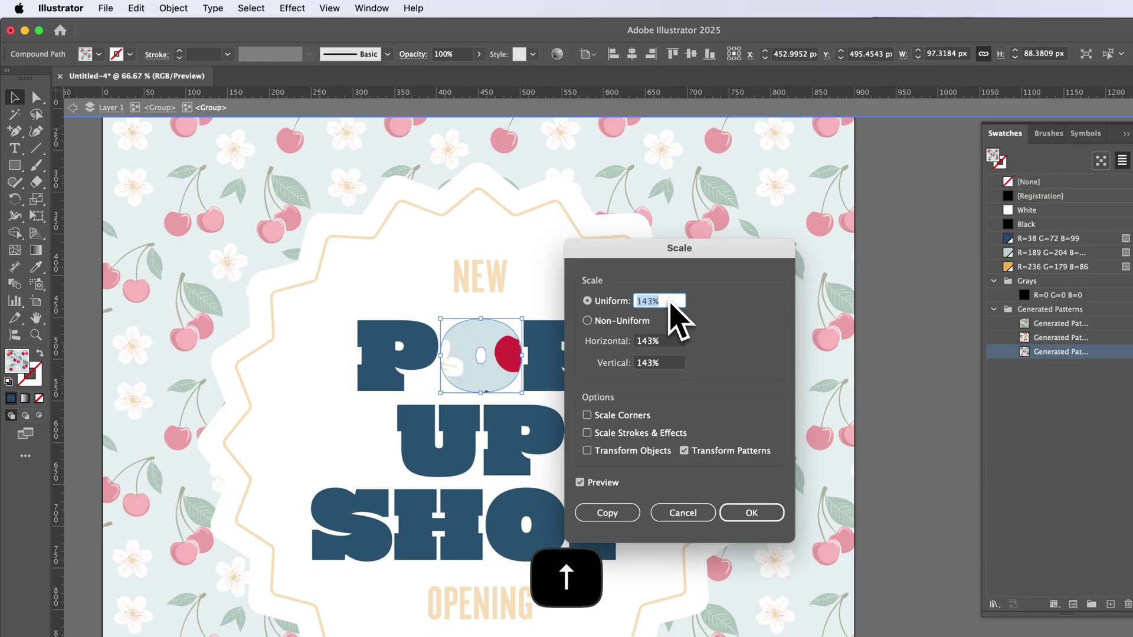
key("Up")
key("Up")
key("Up")
key("Down")
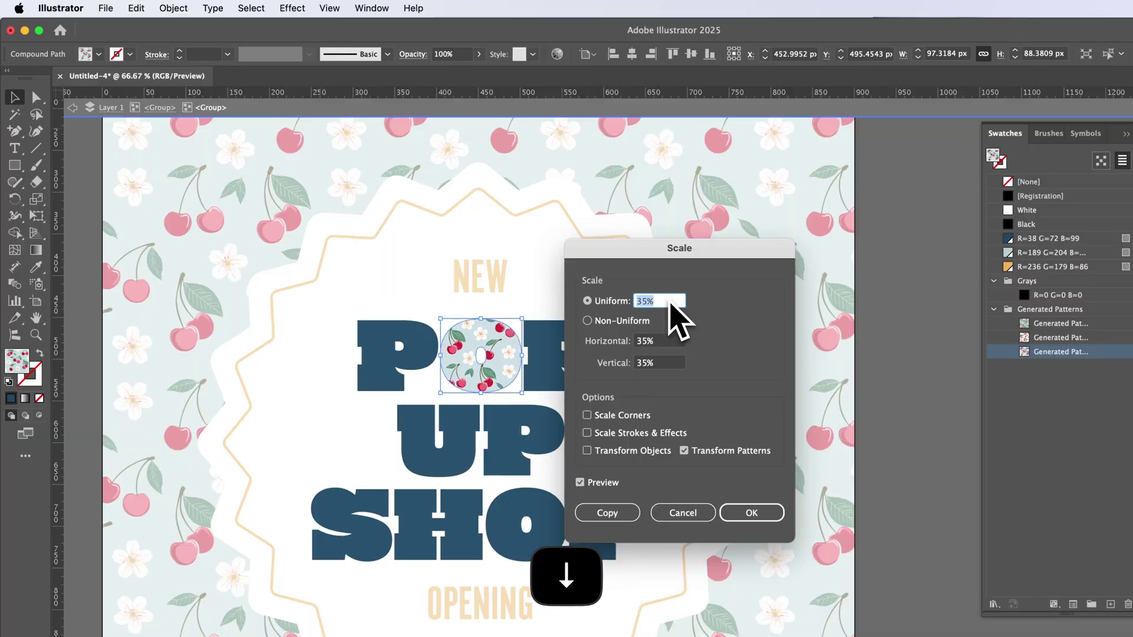
key("Up")
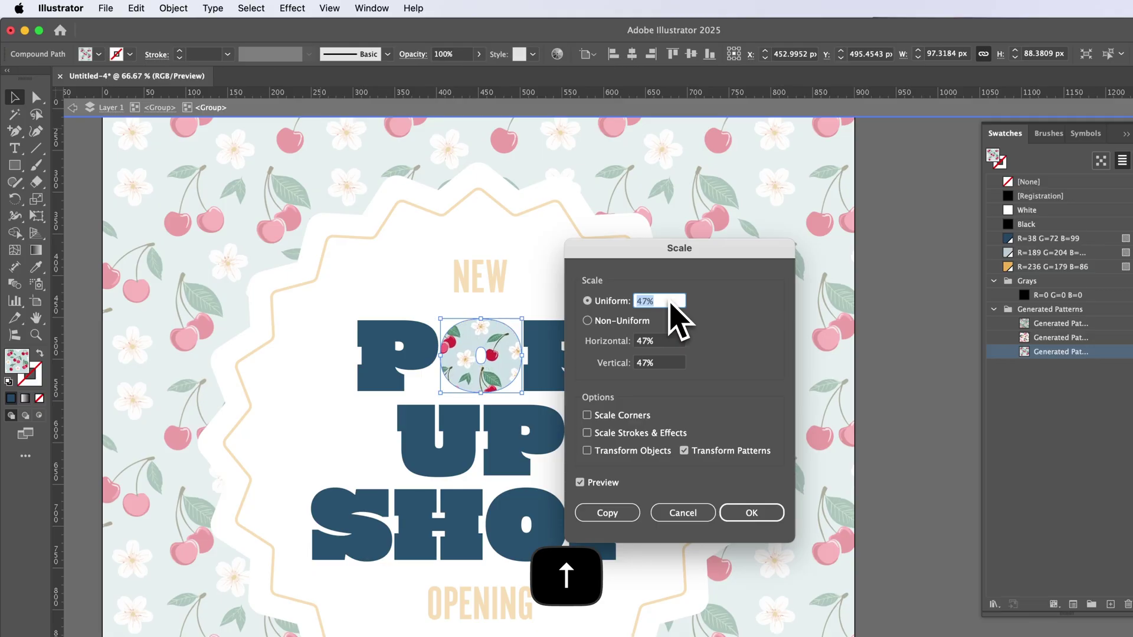
key("Down")
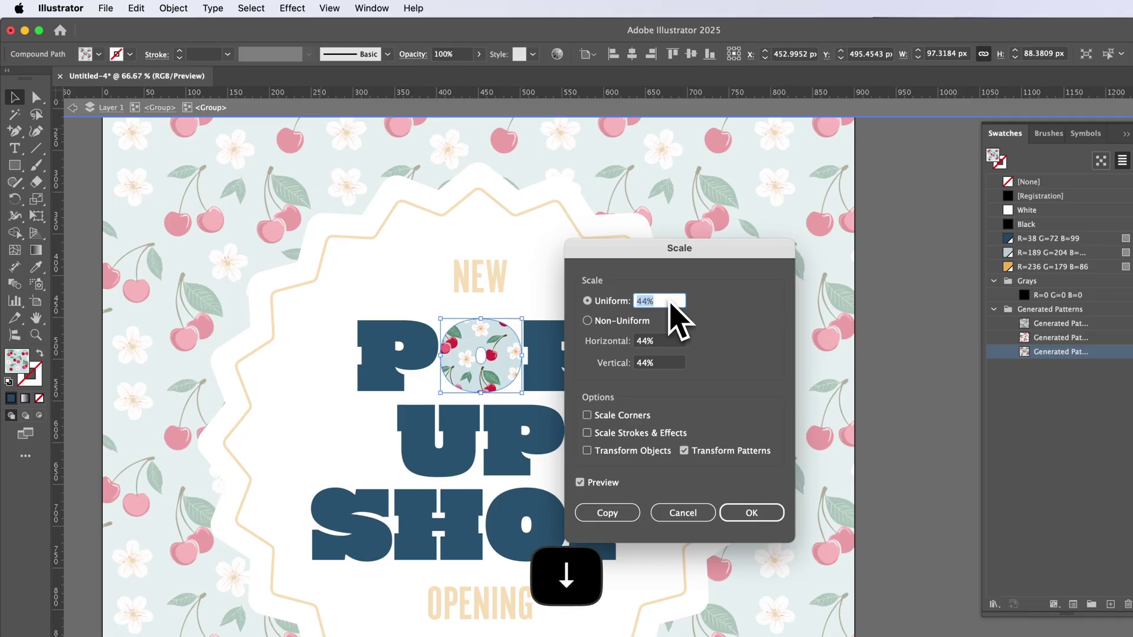
key("Down")
key("Down")
key("Down")
key("Down")
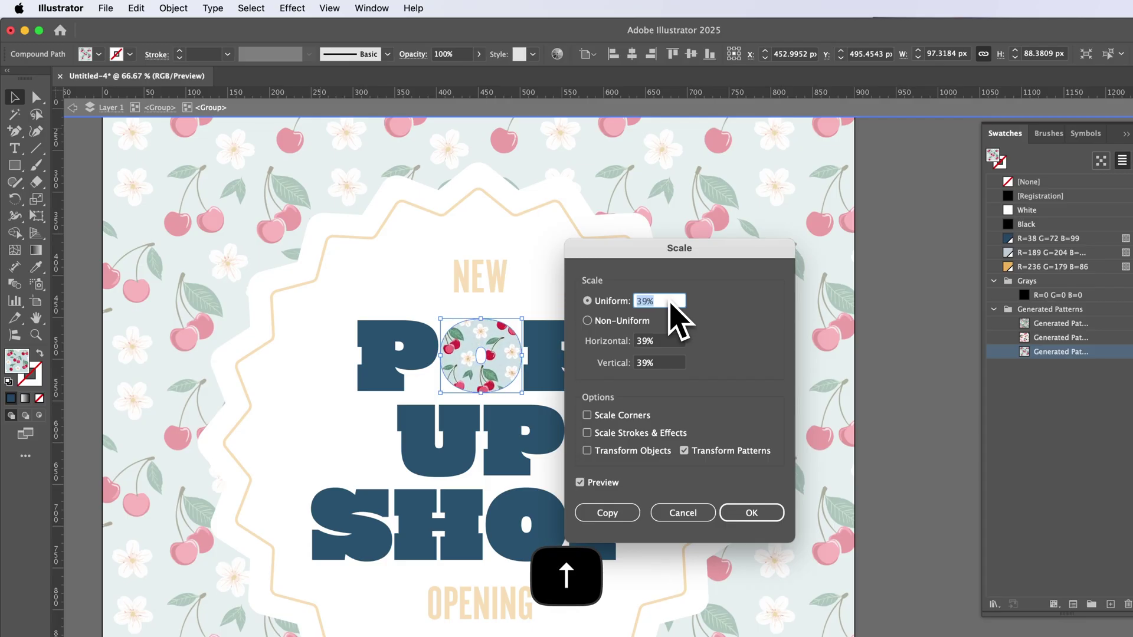
key("Up")
key("Up")
key("Up")
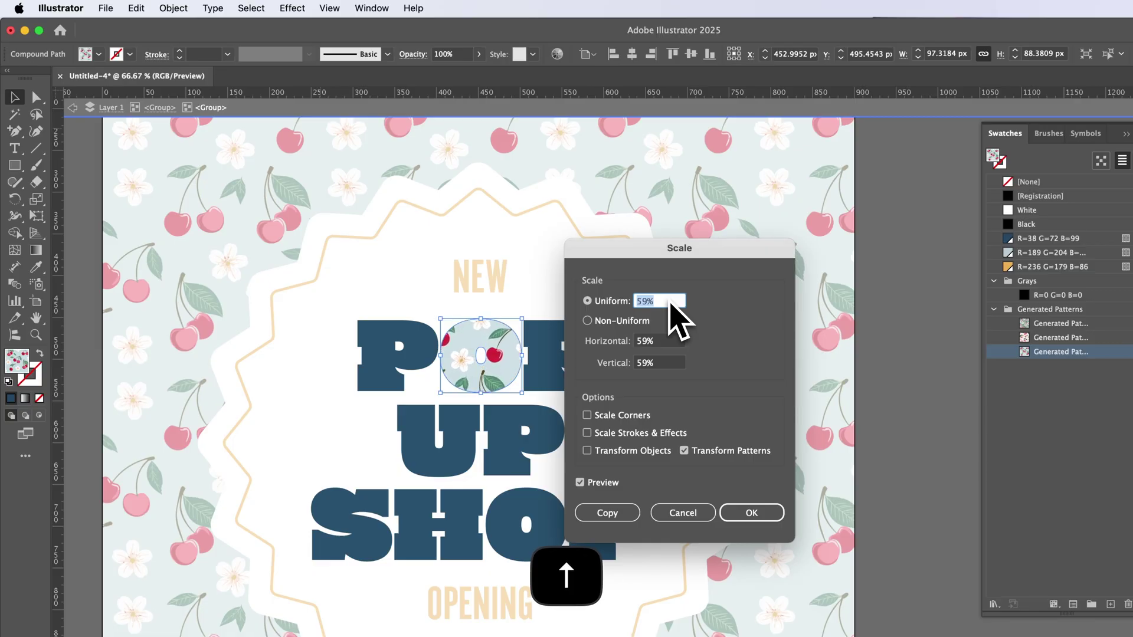
key("Up")
key("Up")
key("Down")
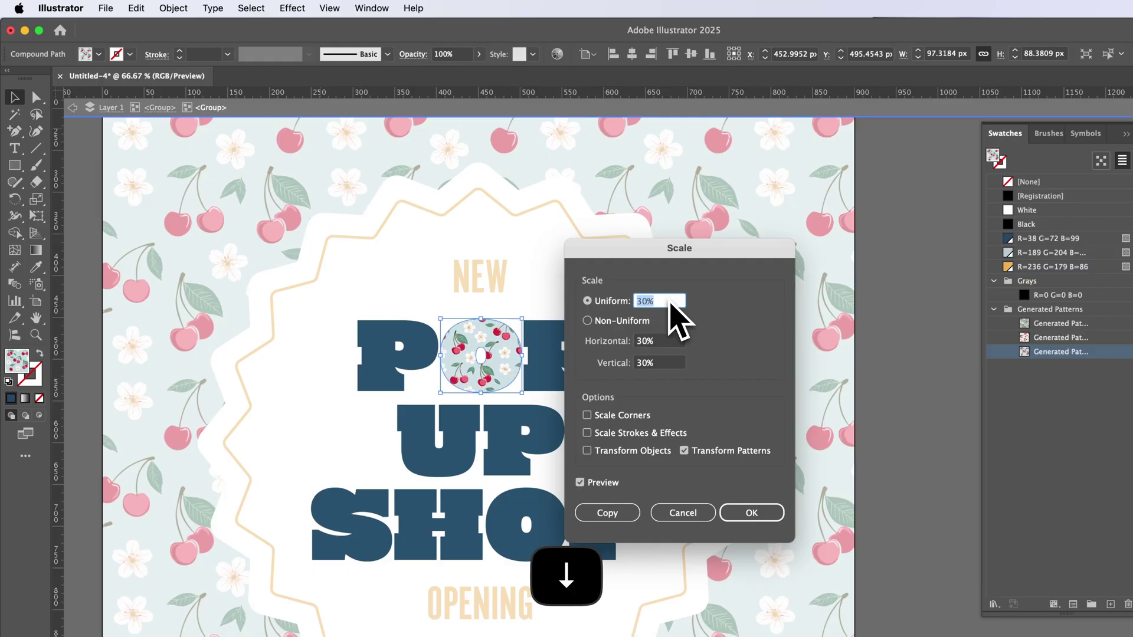
key("Up")
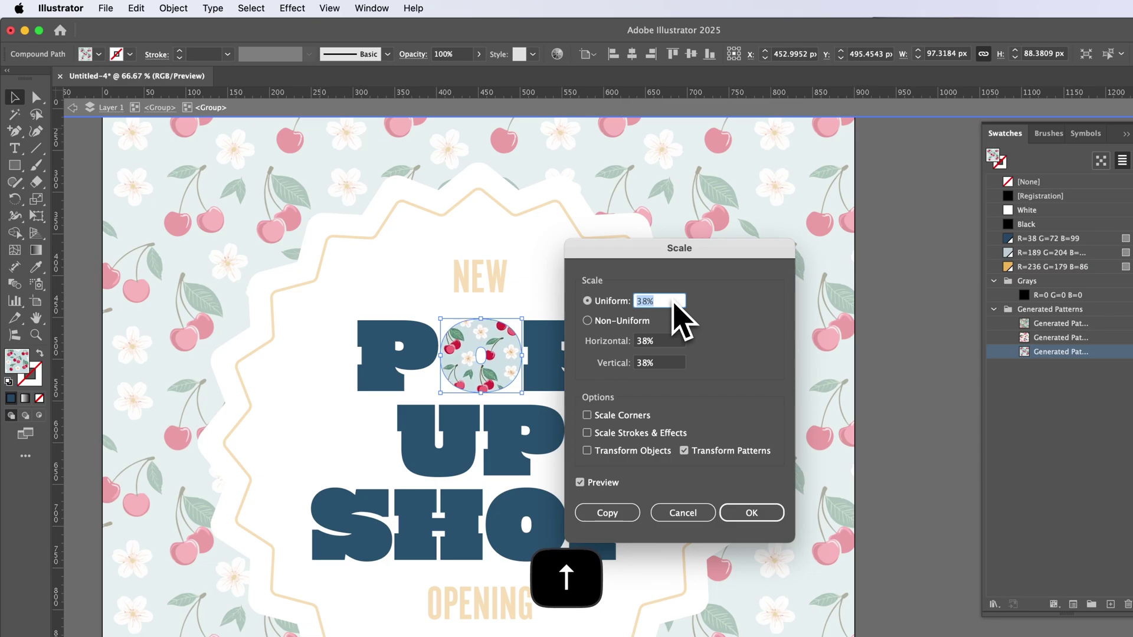
key("Up")
key("Up")
key("Up")
key("Up")
key("Up")
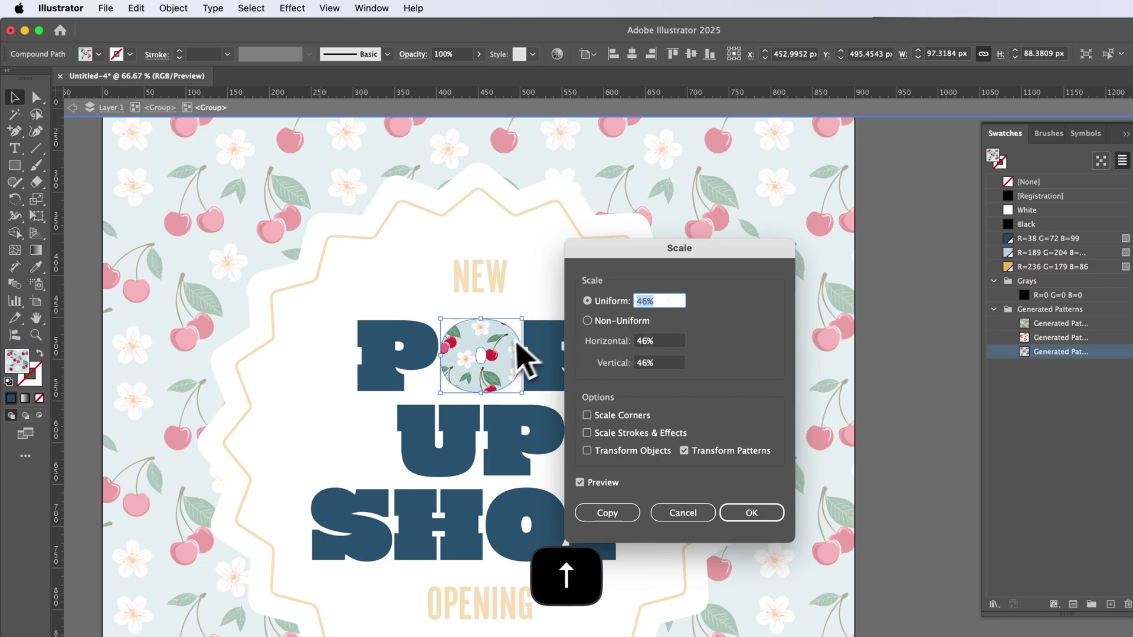
left_click(773, 517)
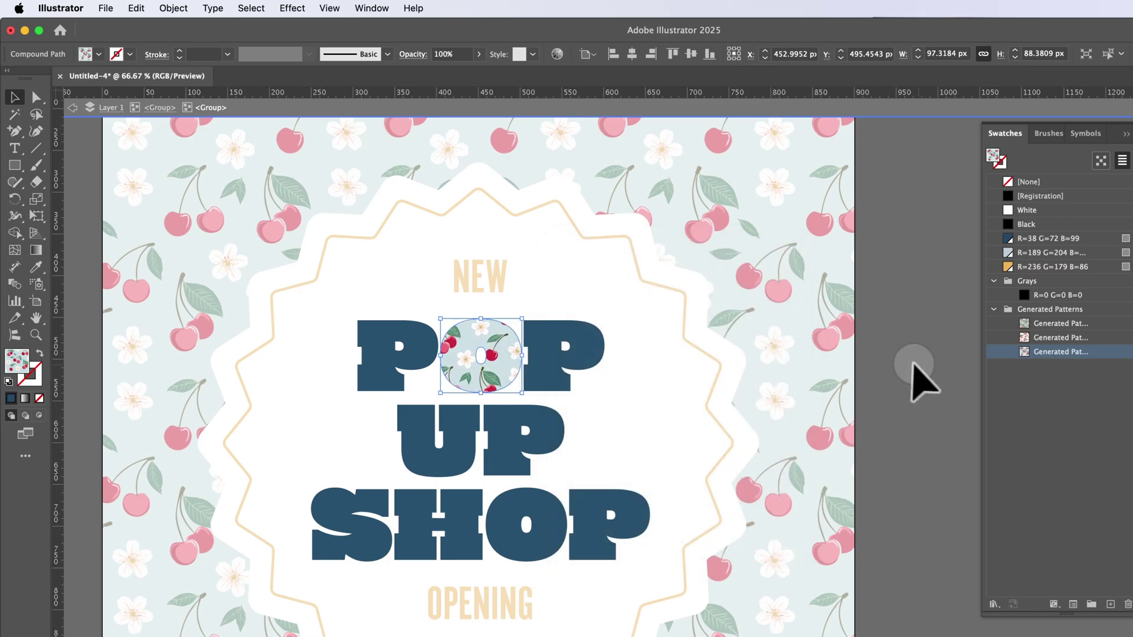
Deselect the O and close the Untitled-4 document, choosing Save when prompted
left_click(915, 363)
scroll(909, 384, "left", 2)
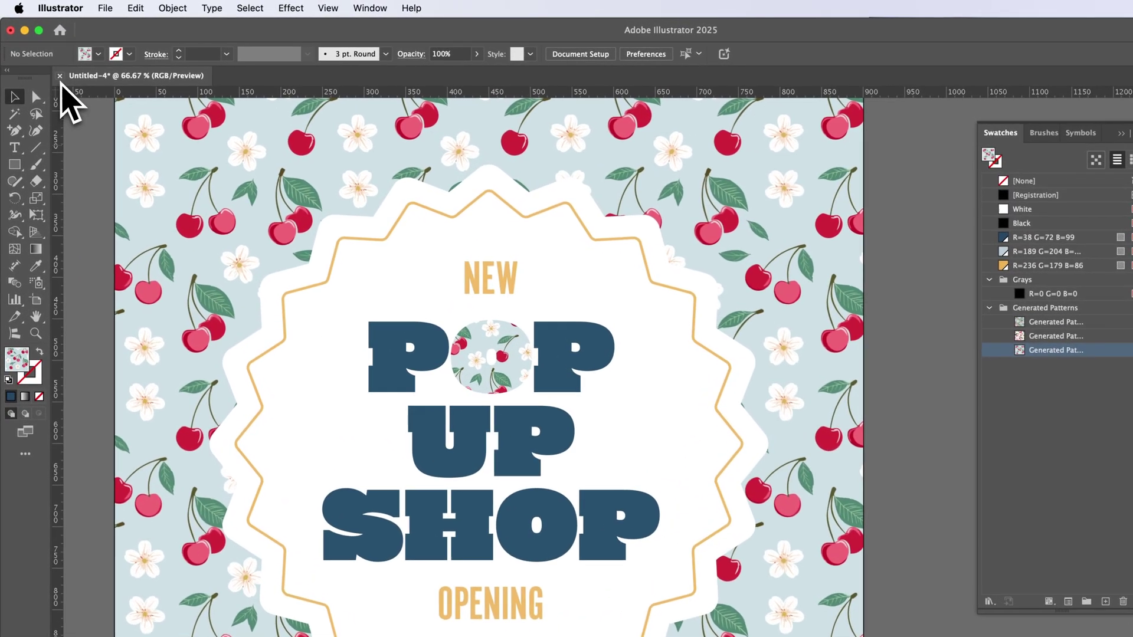
left_click(50, 63)
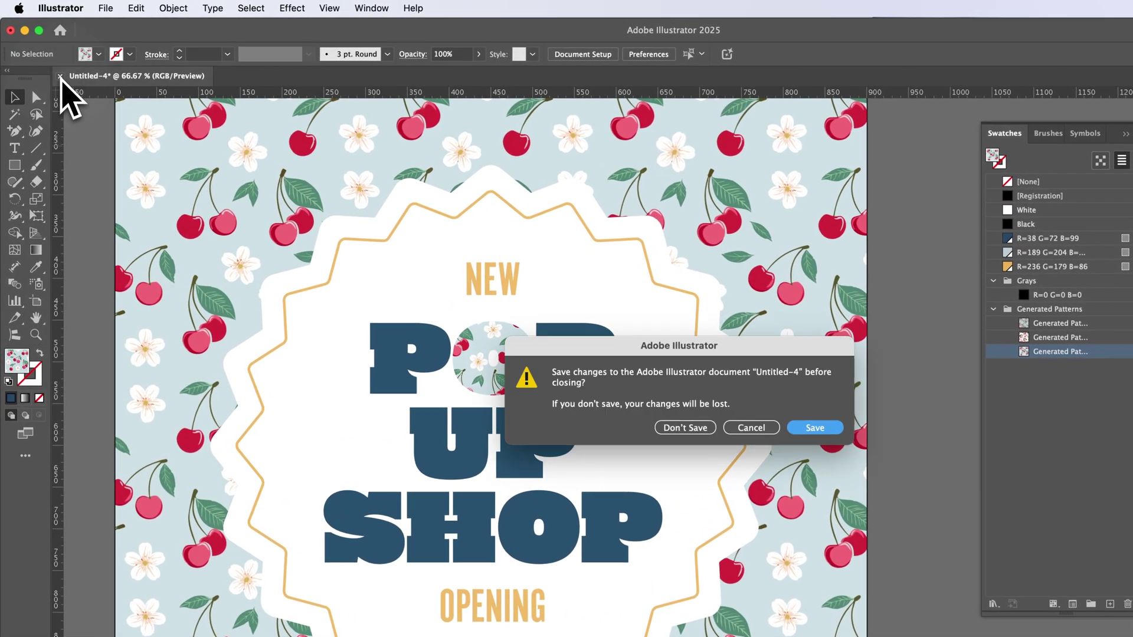
left_click(695, 430)
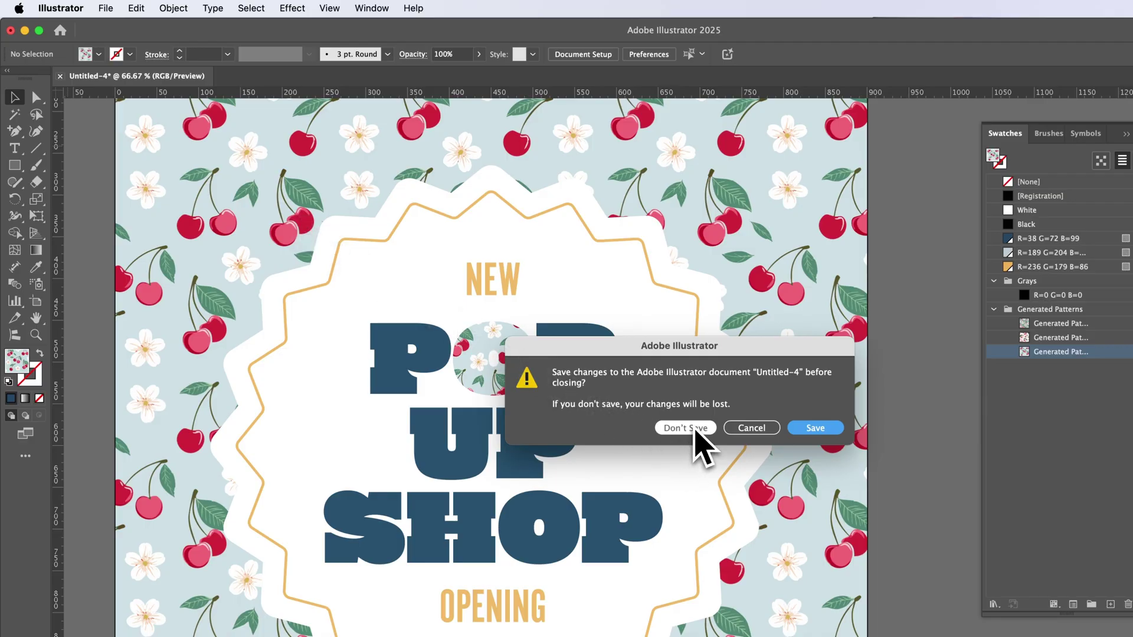
left_click(838, 431)
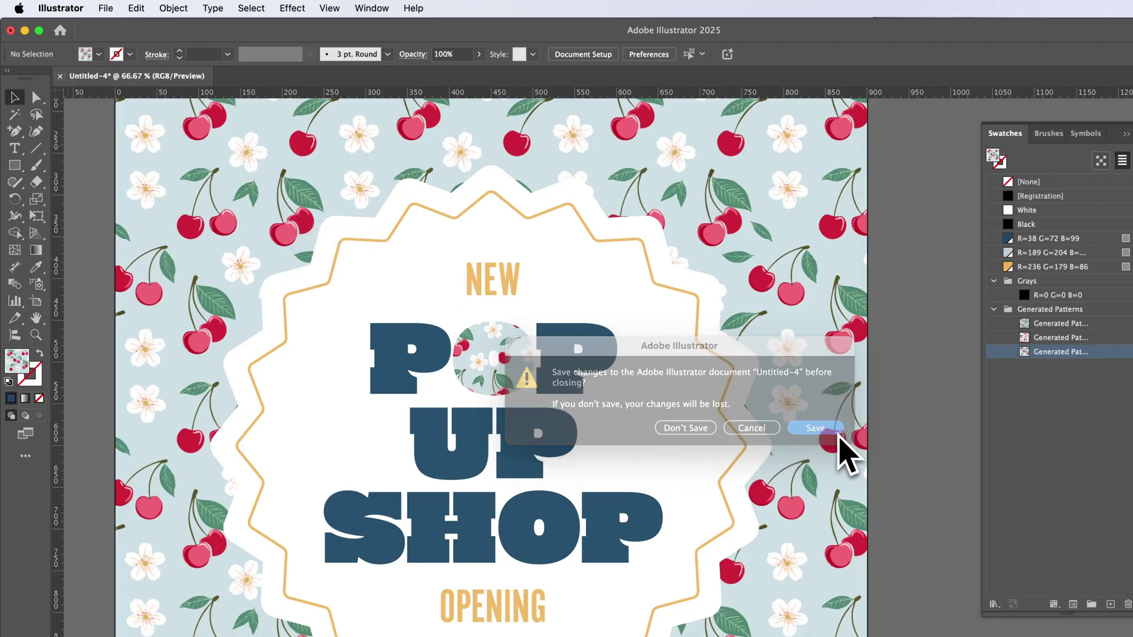
Save the poster to the Desktop as an .ai file named after the cherry pattern, with default options
left_click(443, 166)
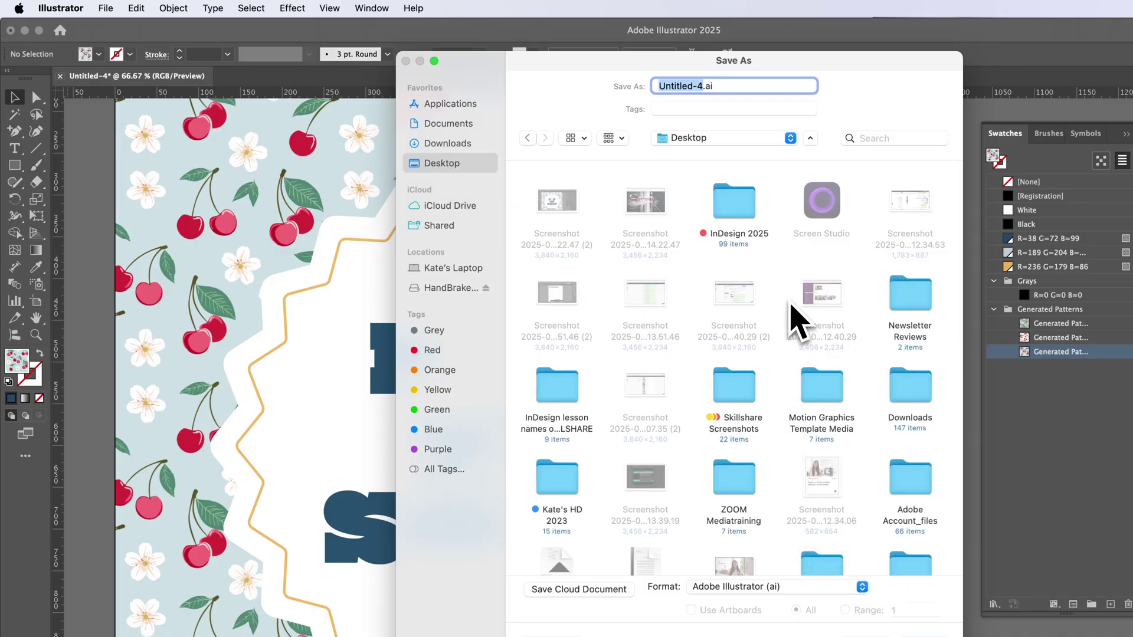
type("cherryflower patterns")
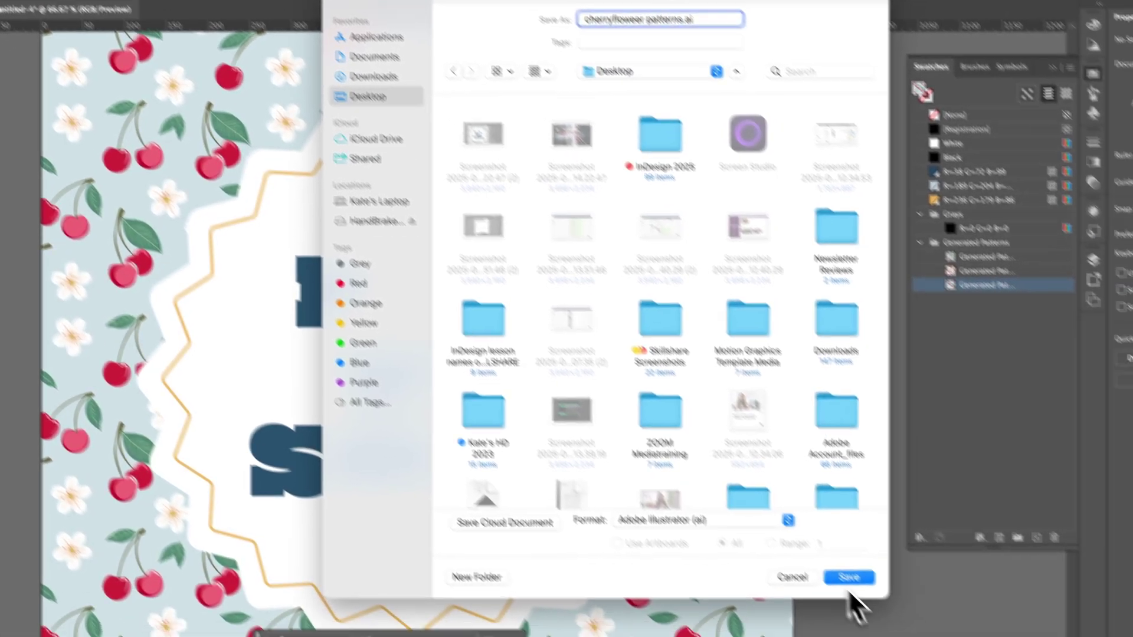
left_click(850, 578)
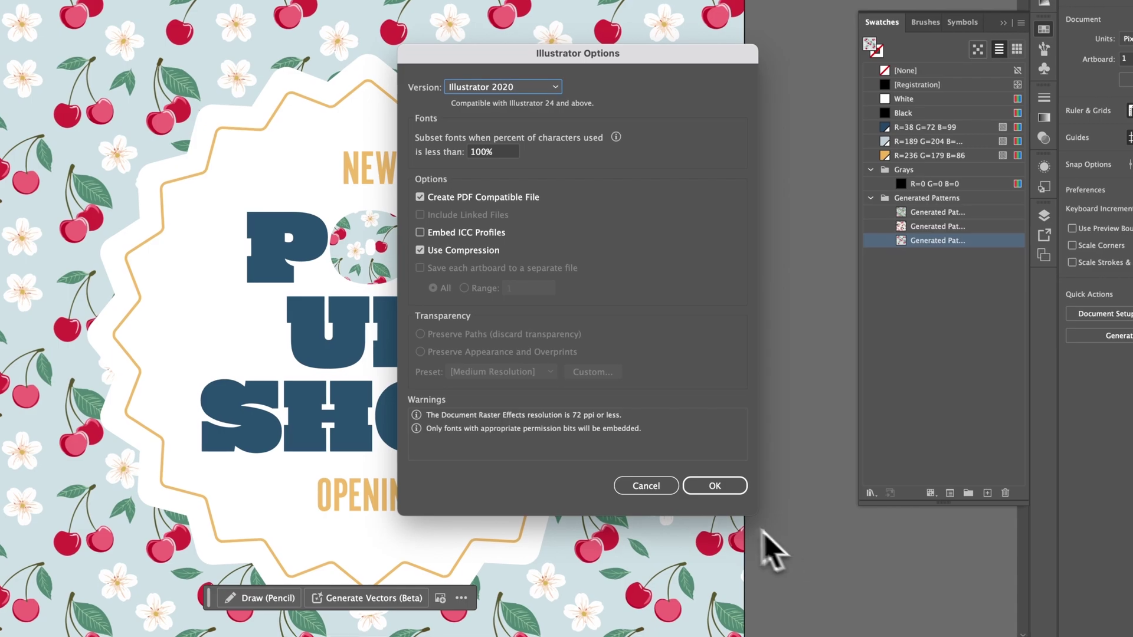
left_click(720, 489)
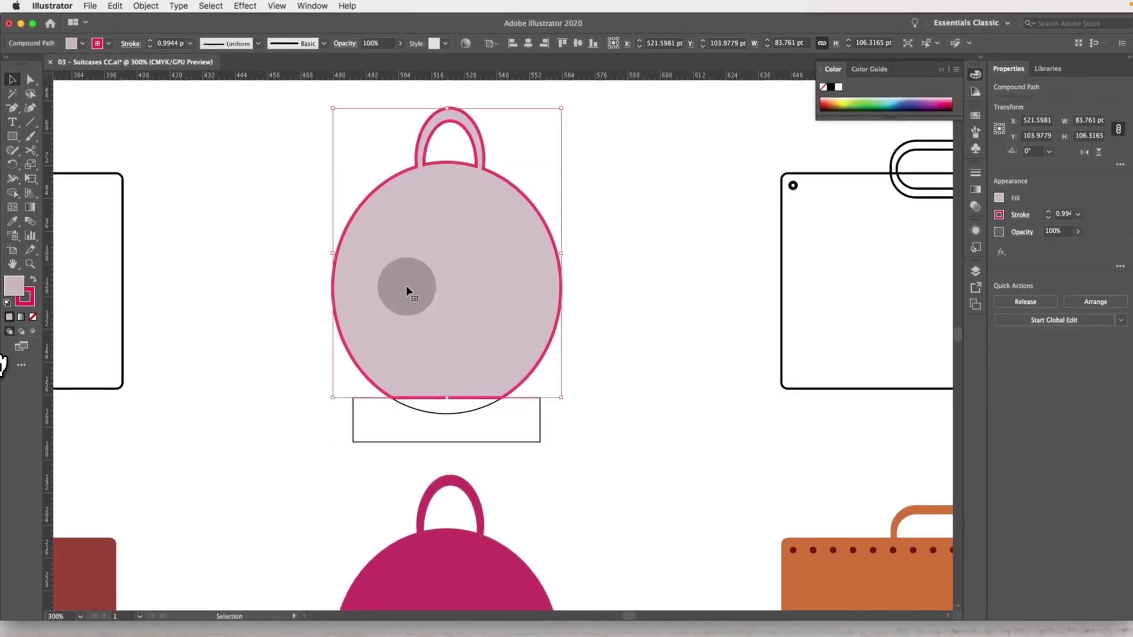
Start the lesson video on the Beginners Guide to Adobe Illustrator class page
left_click(33, 317)
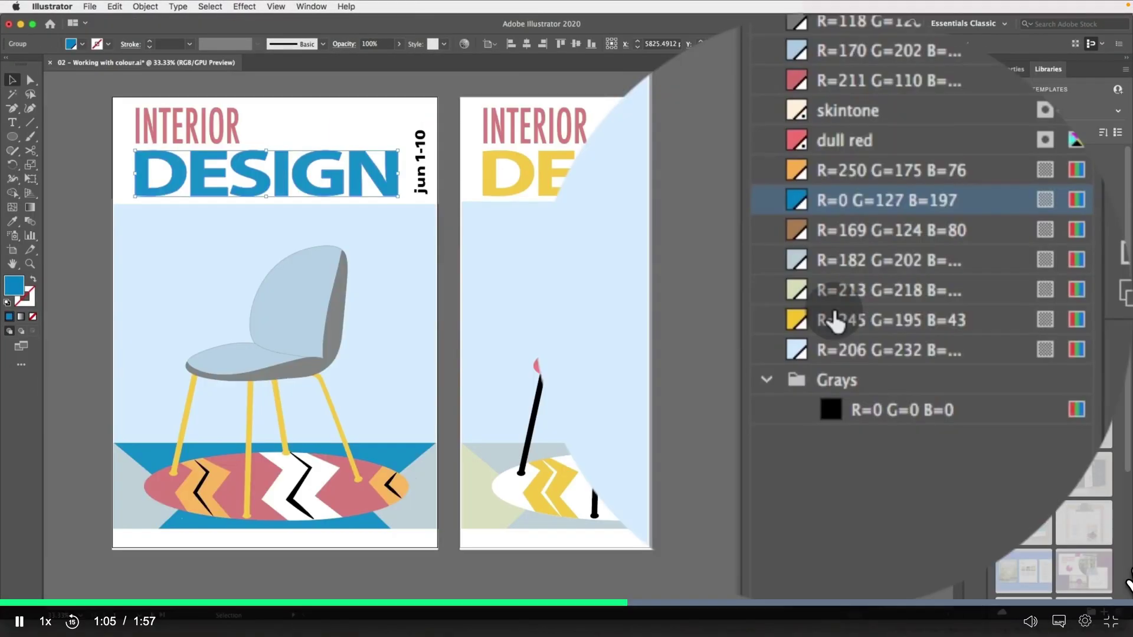